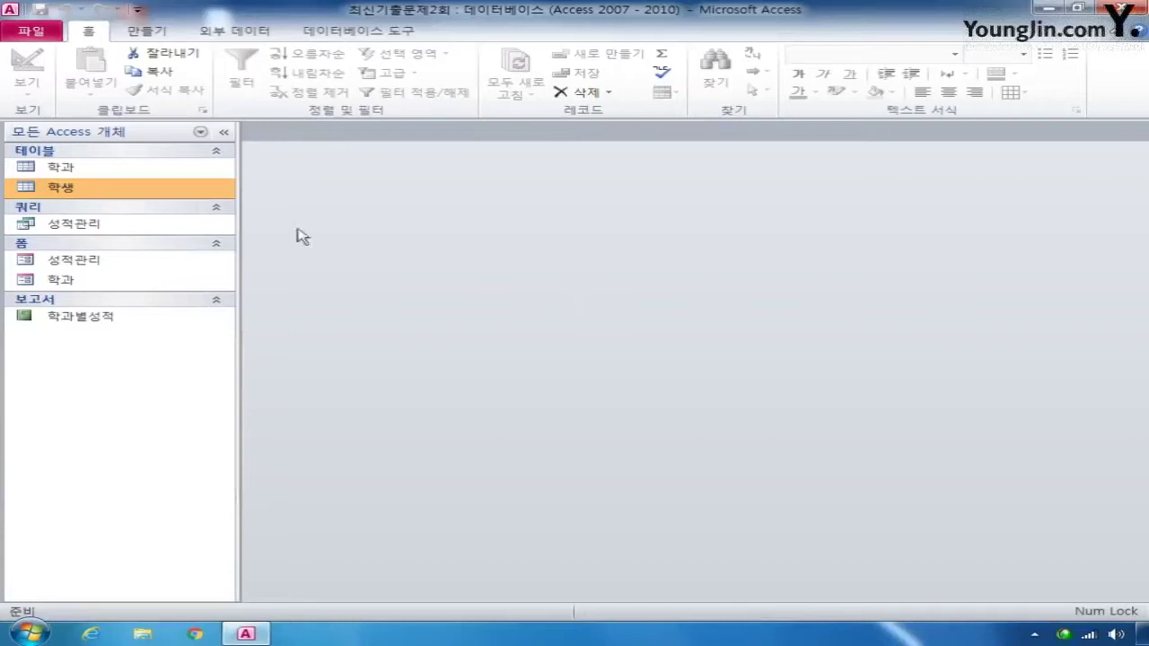
- Open the 학생 table in Design view and make 학번 and 학과 a composite primary key
right_click(151, 190)
left_click(219, 221)
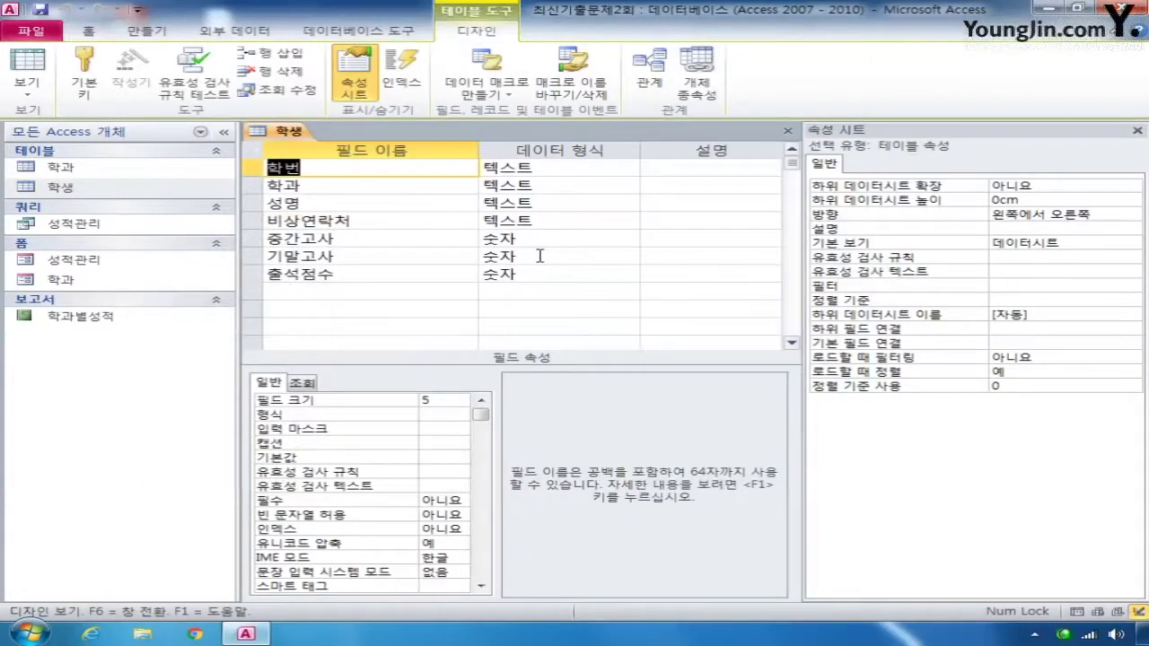
left_click(255, 168)
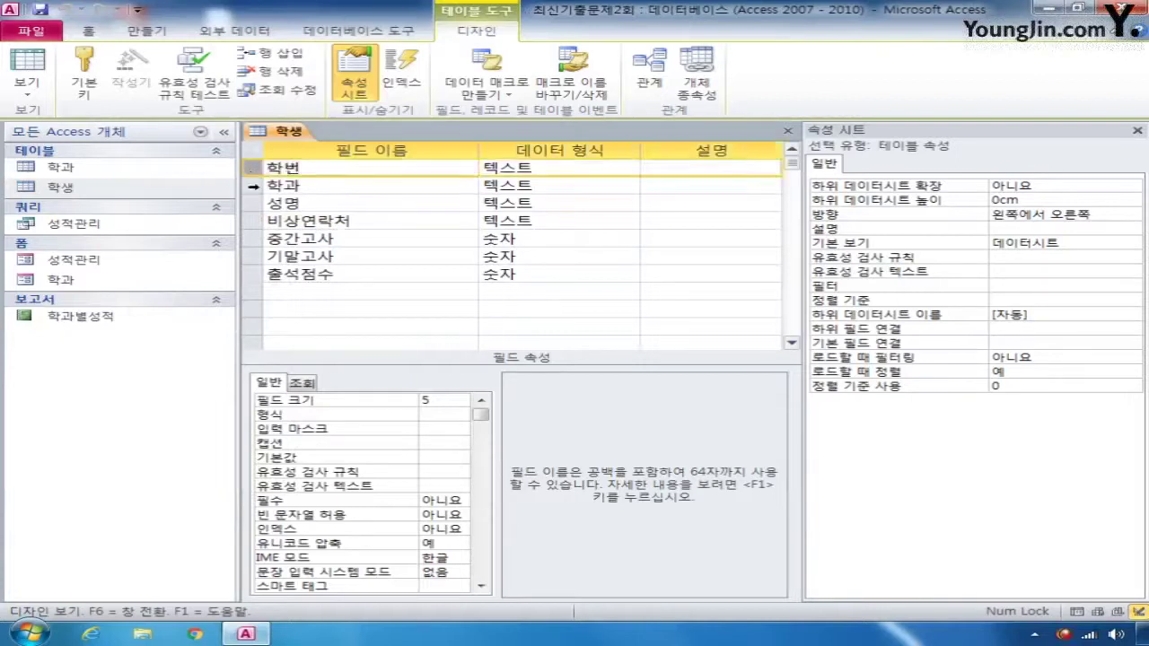
left_click(255, 186, "ctrl")
left_click(86, 72)
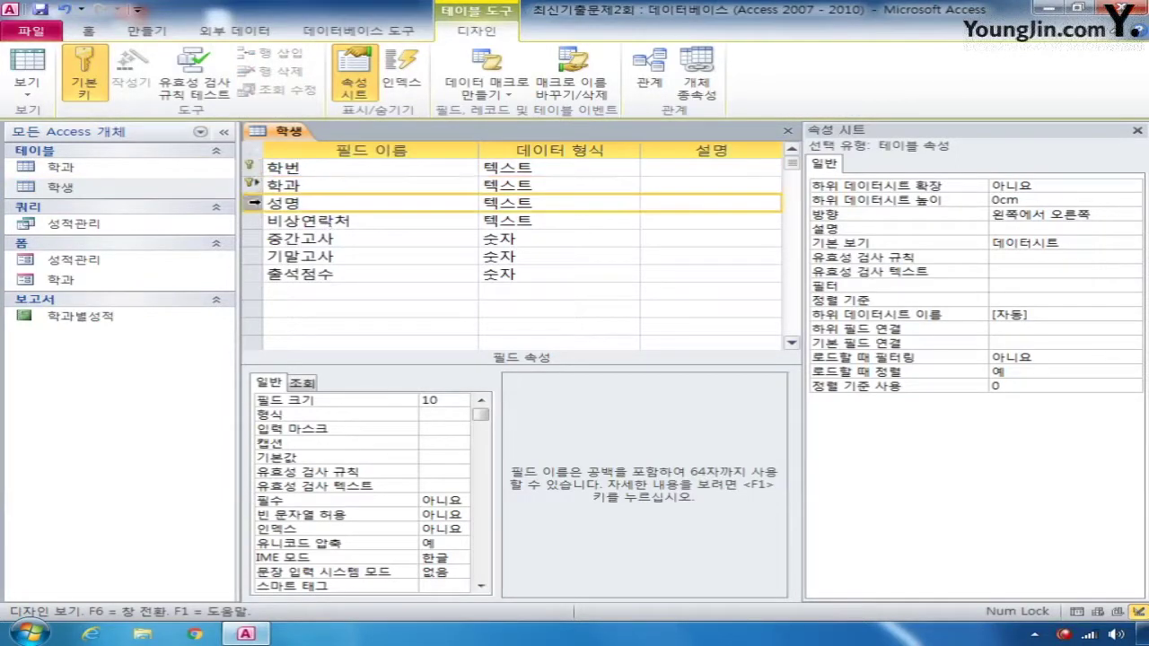
- Set the 필수 property of the 성명 field to 예
left_click(256, 204)
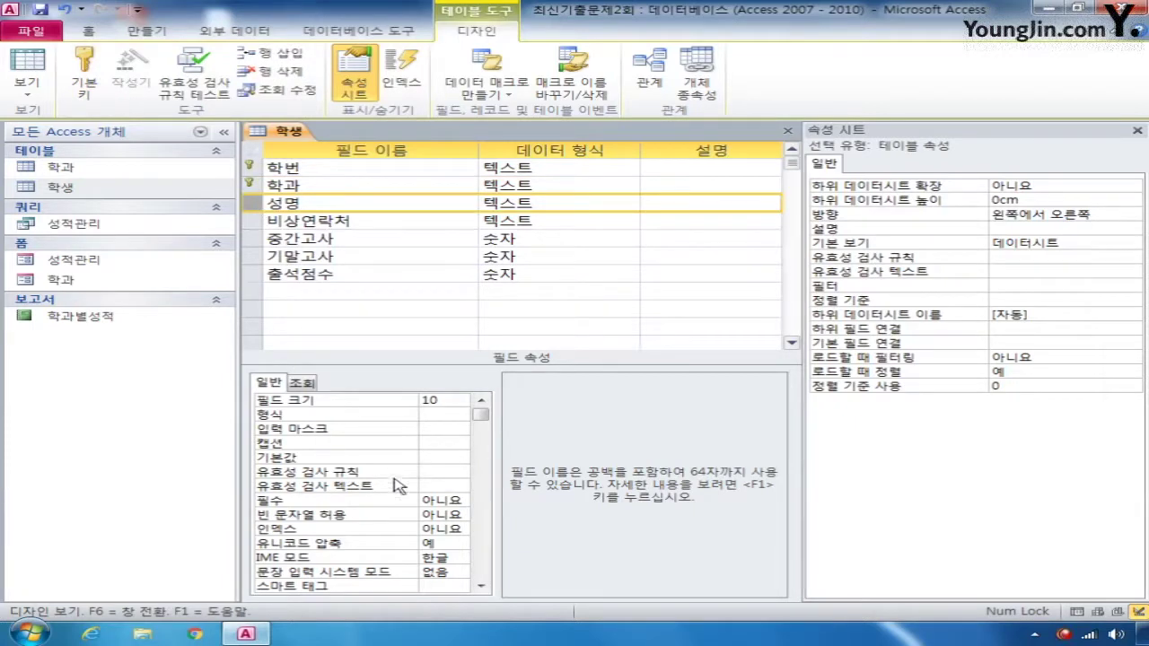
left_click(454, 501)
left_click(460, 501)
left_click(440, 514)
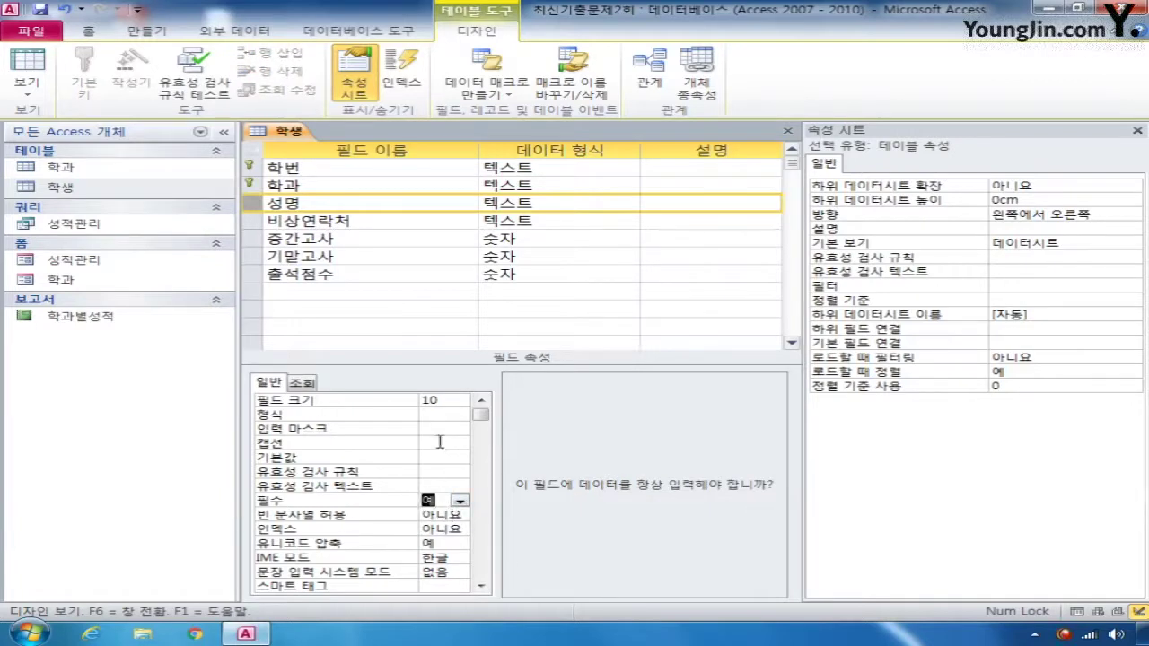
- Set the 빈 문자열 허용 property of the 비상연락처 field to 예
left_click(259, 223)
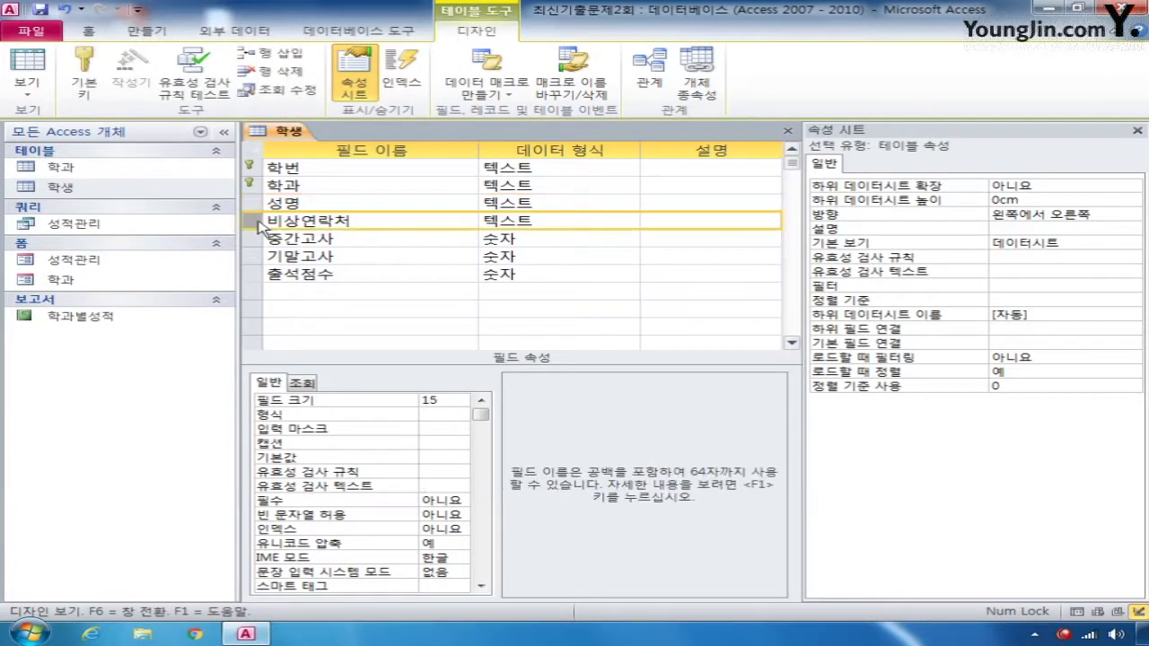
left_click(446, 514)
left_click(459, 515)
left_click(439, 529)
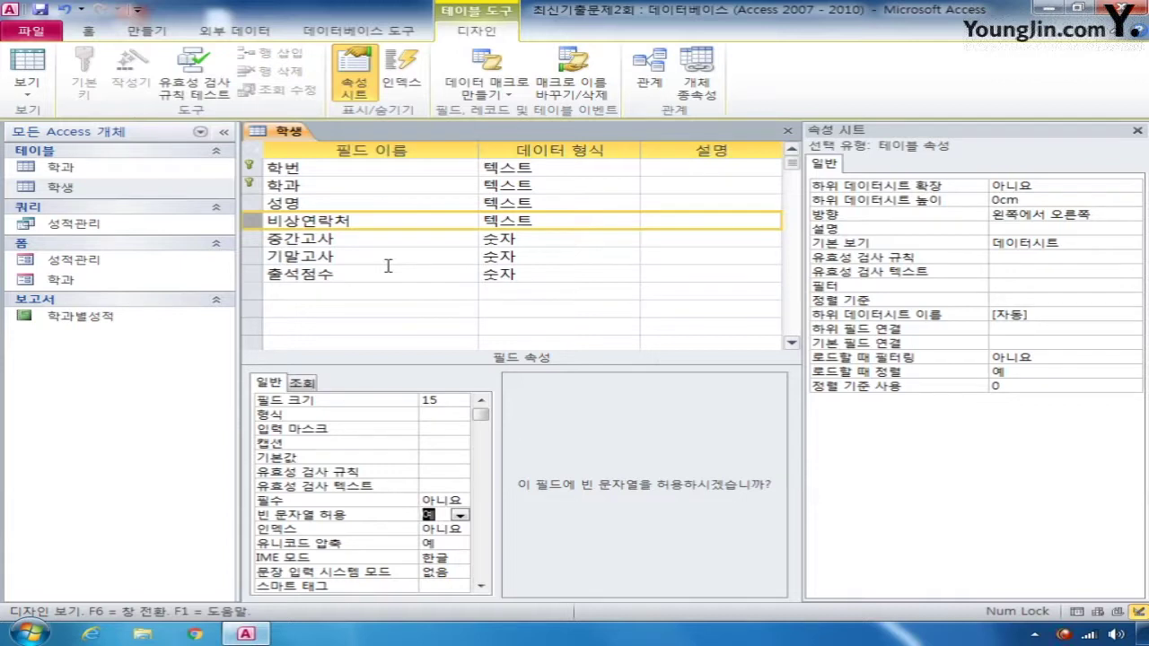
- Set the default value (기본값) of the 중간고사, 기말고사 and 출석점수 fields to 0
left_click(254, 240)
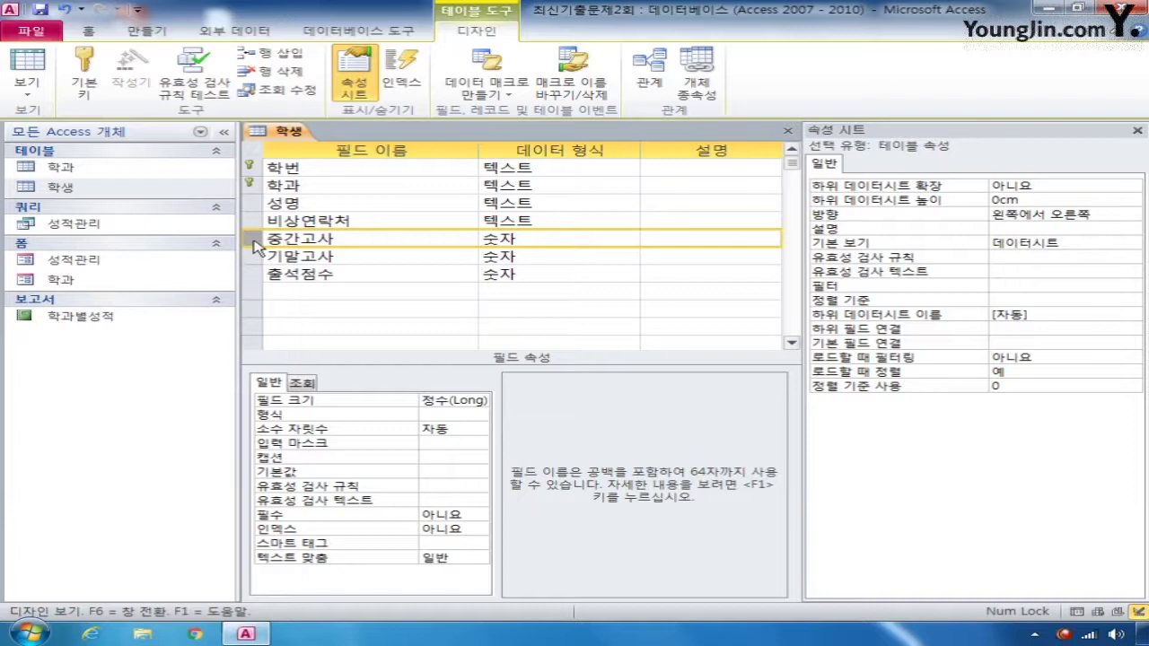
left_click(432, 471)
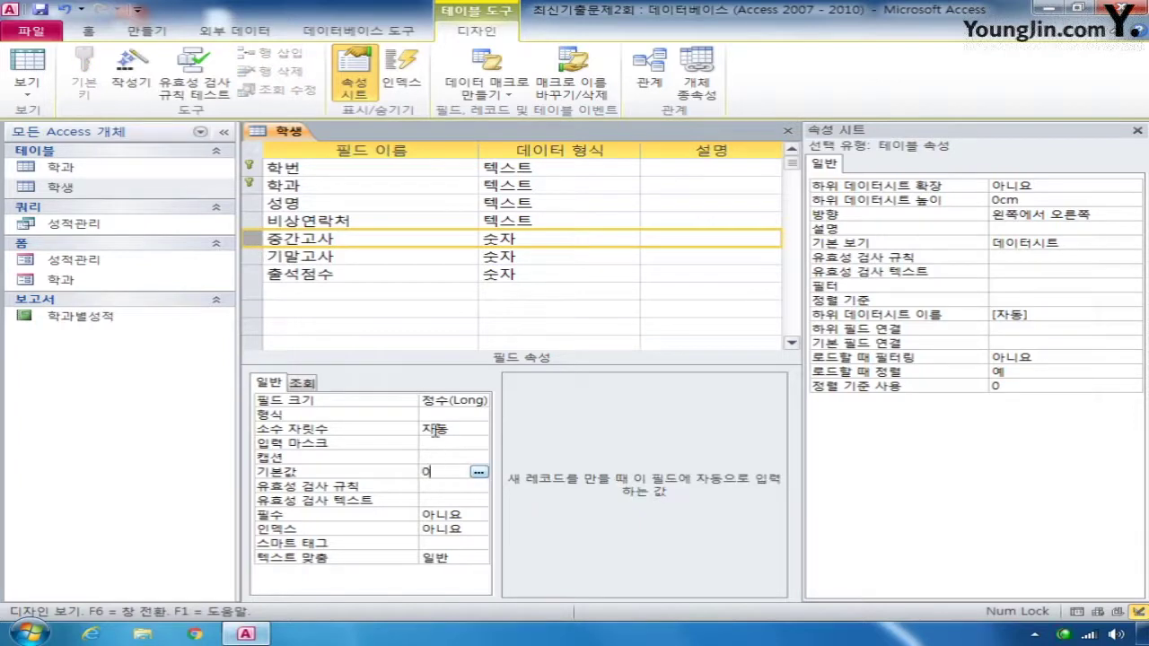
left_click(259, 258)
left_click(434, 470)
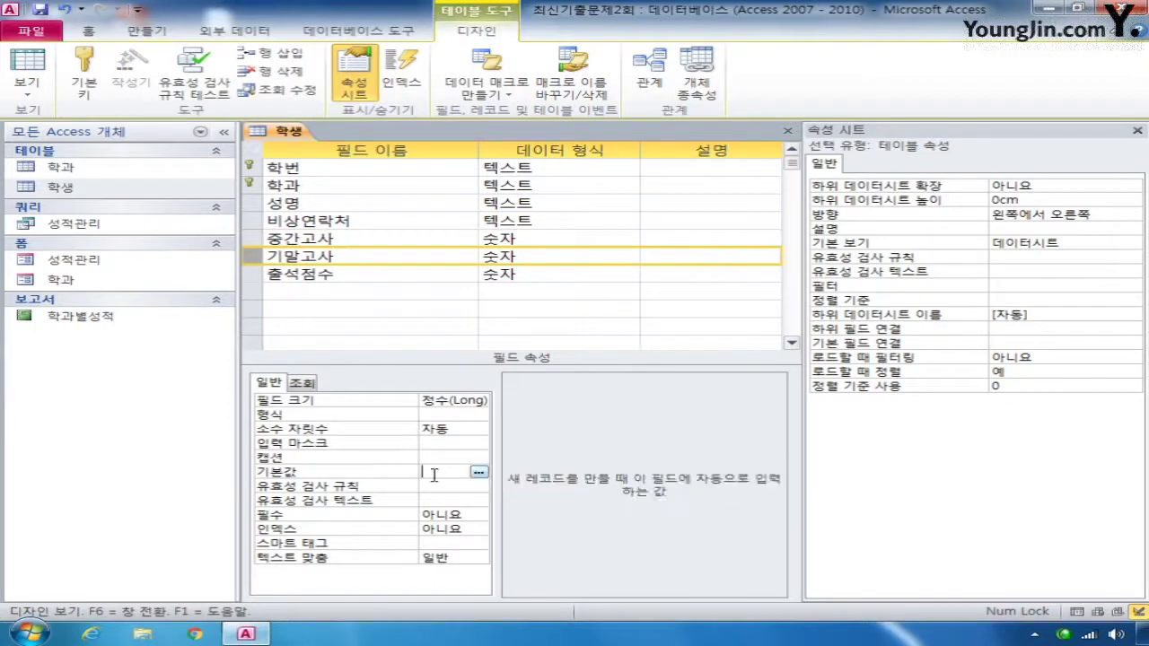
left_click(259, 276)
left_click(432, 472)
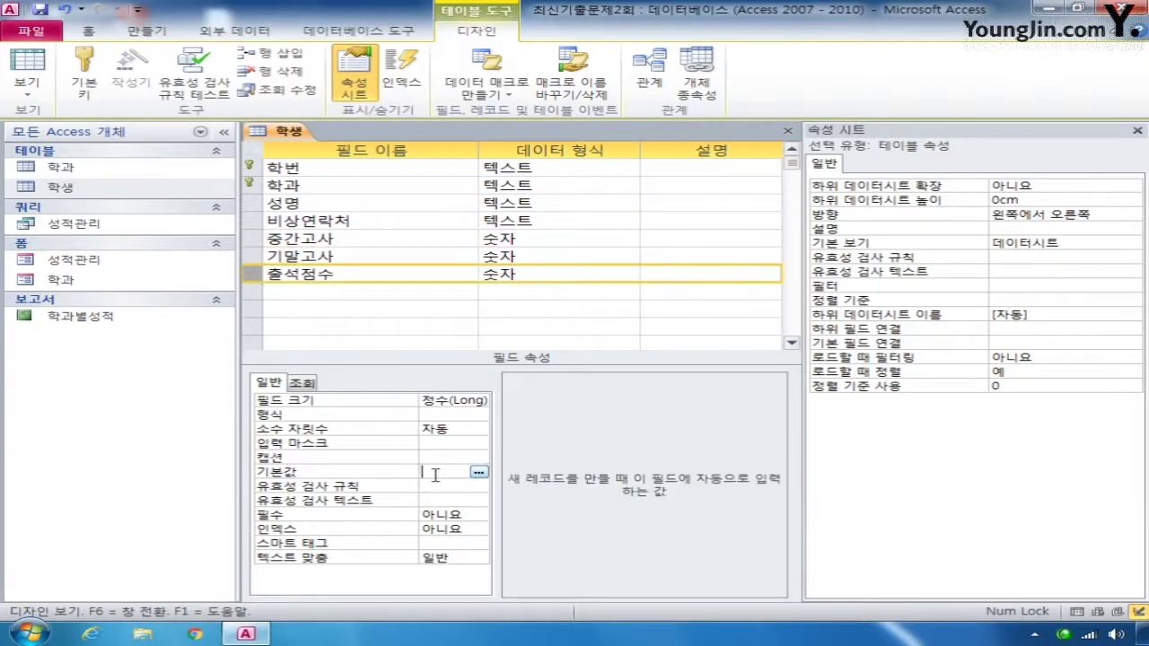
type("0")
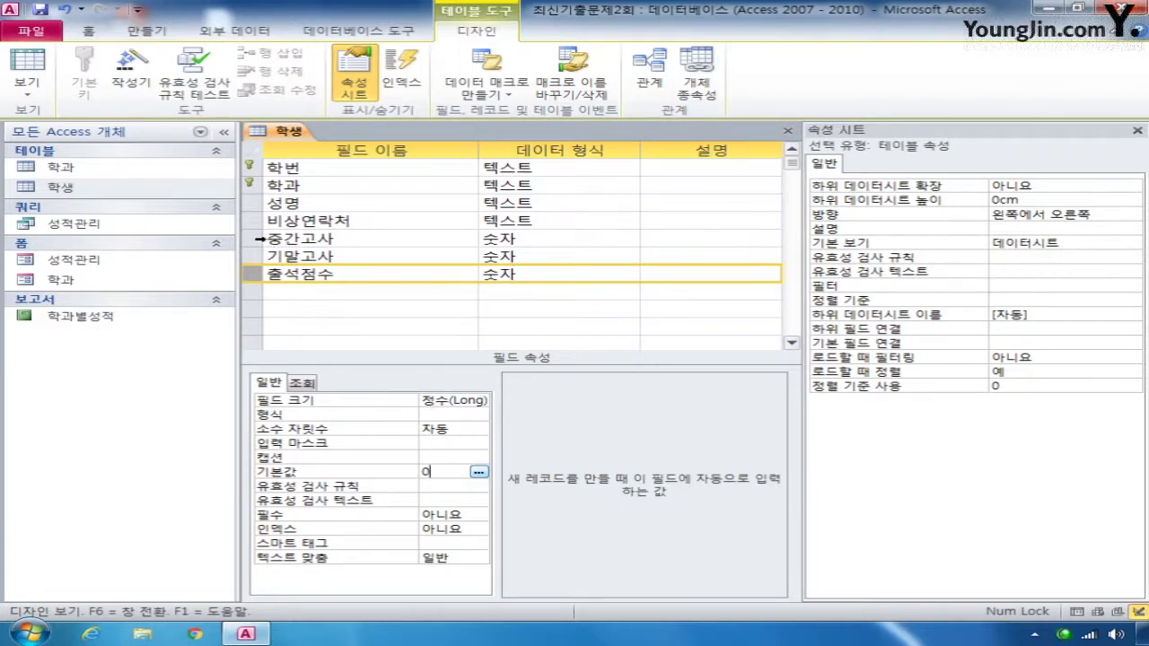
- Give the 중간고사 field the validation rule >=0 and <=100, entering it in the zoomed text box
left_click(268, 238)
left_click(430, 486)
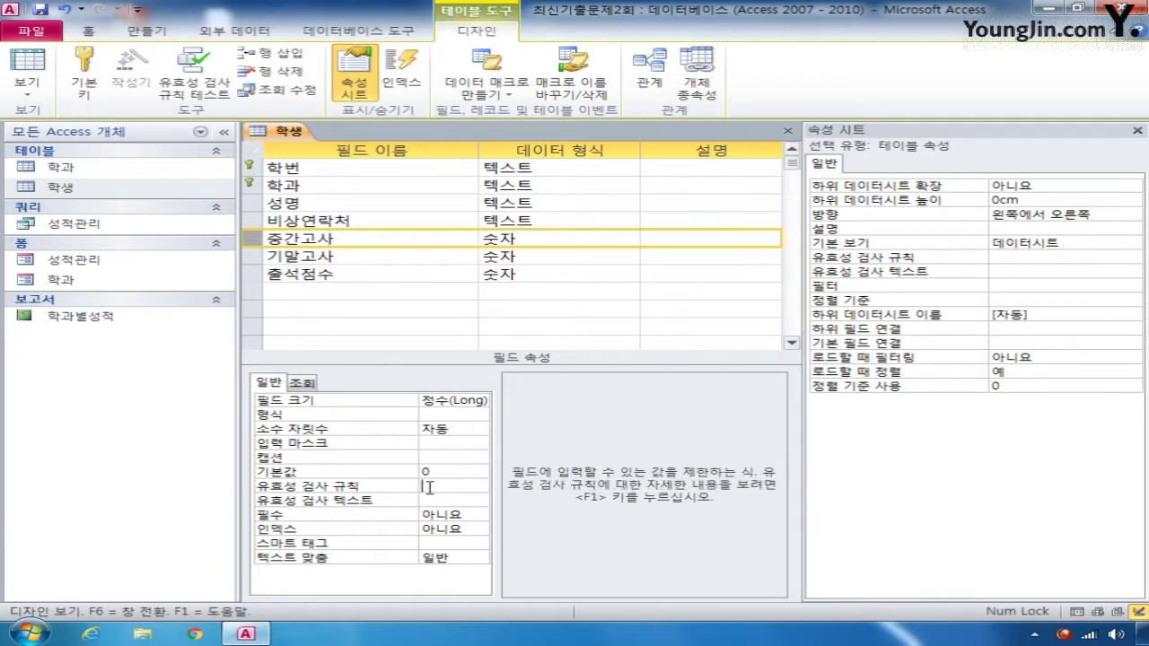
right_click(429, 486)
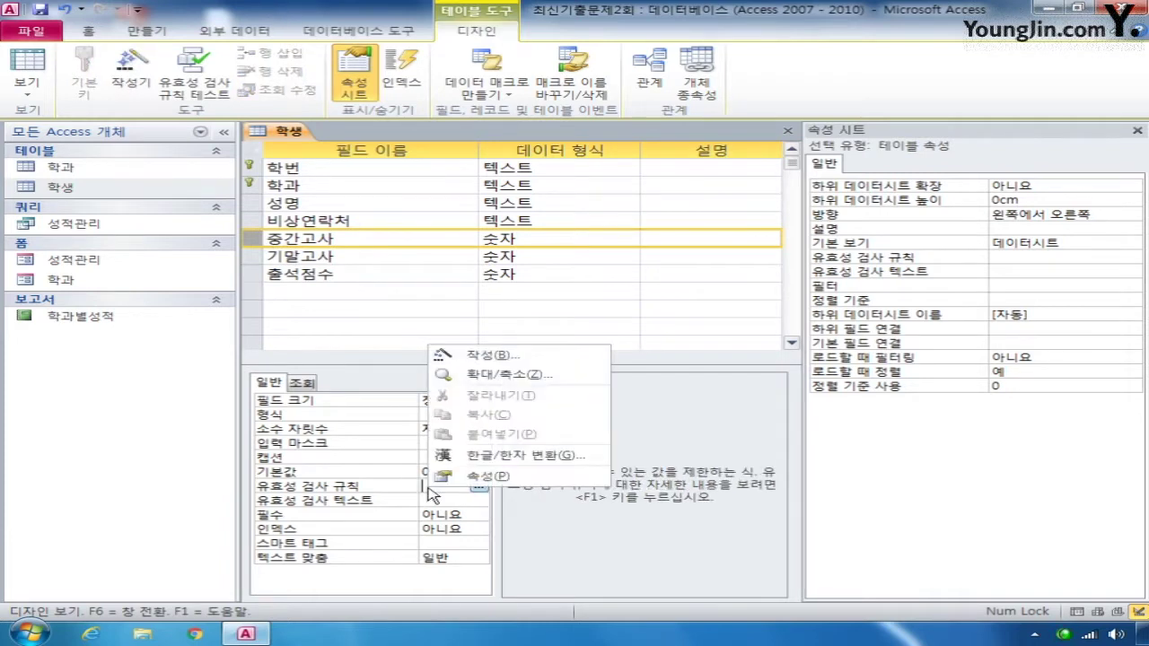
left_click(476, 372)
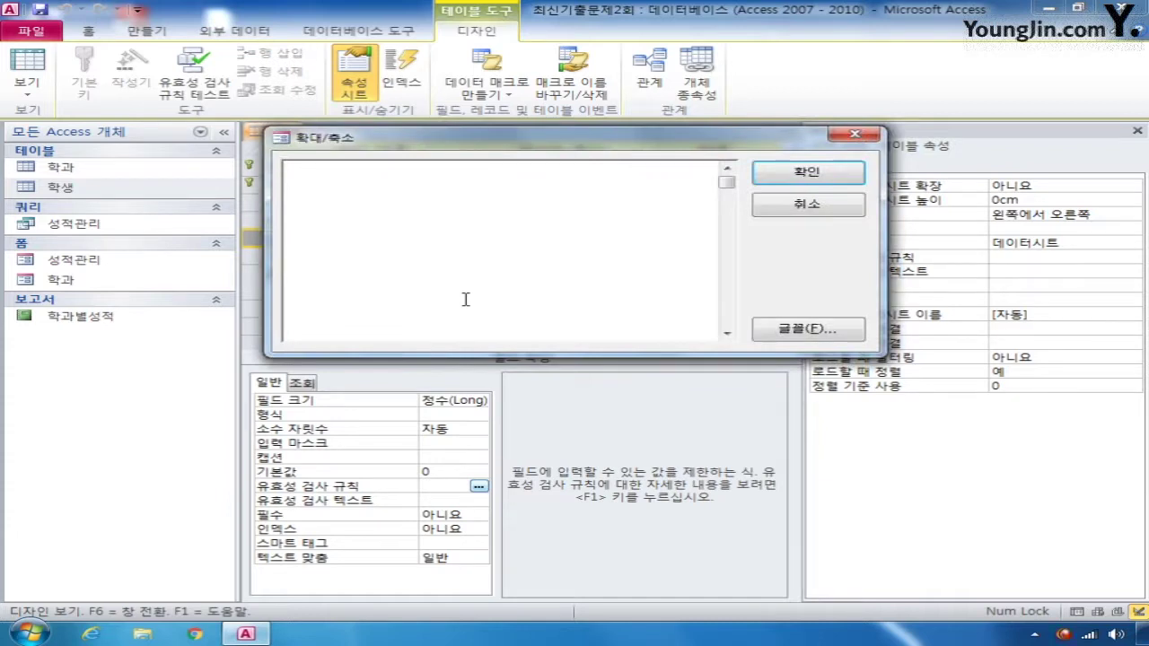
type(">=0")
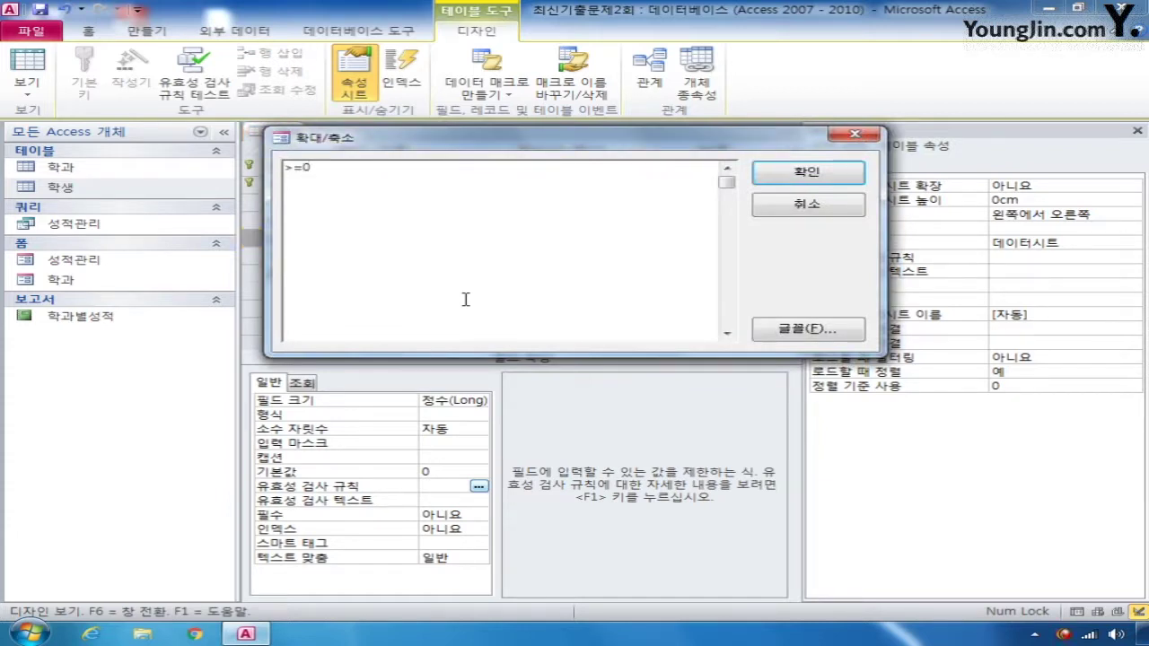
type(" 뭉")
key("BackSpace")
key("Hangul")
type("and <=100")
key("ctrl+a")
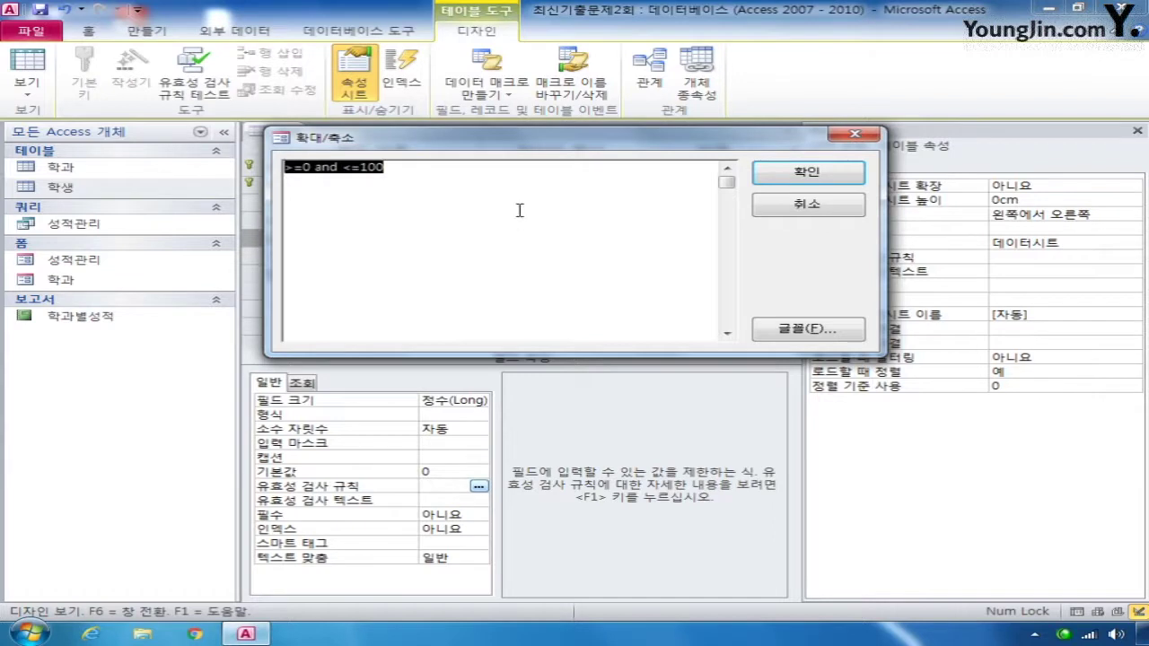
left_click(790, 174)
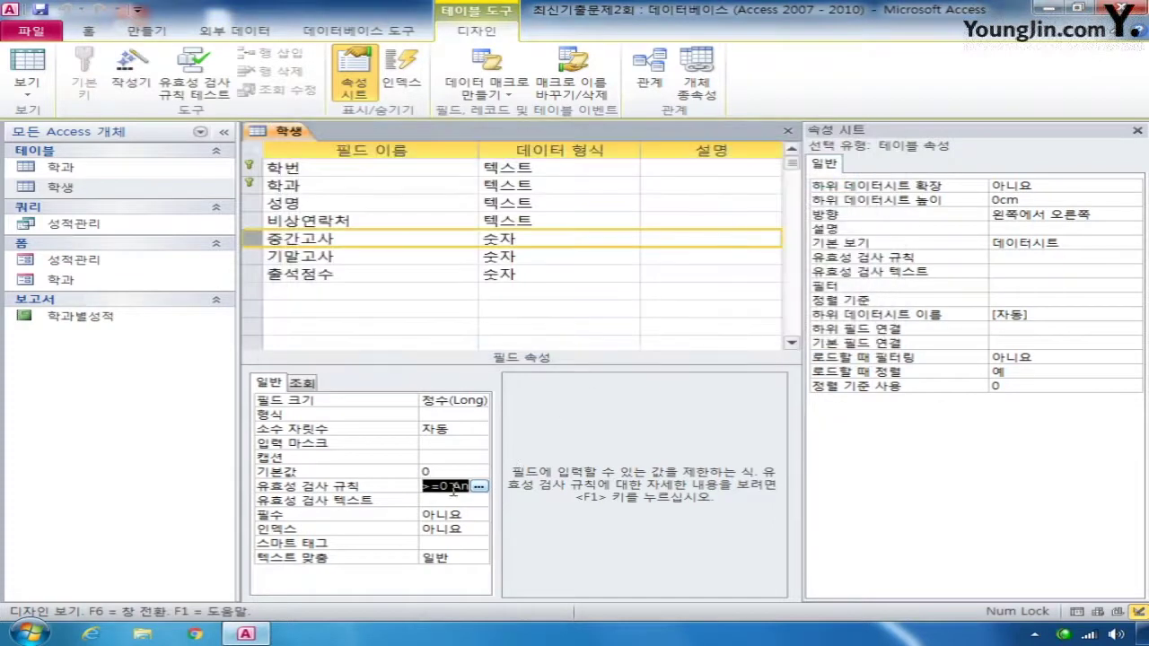
- Apply the validation rule >=0 And <=100 to the 기말고사 and 출석점수 fields
left_click(254, 259)
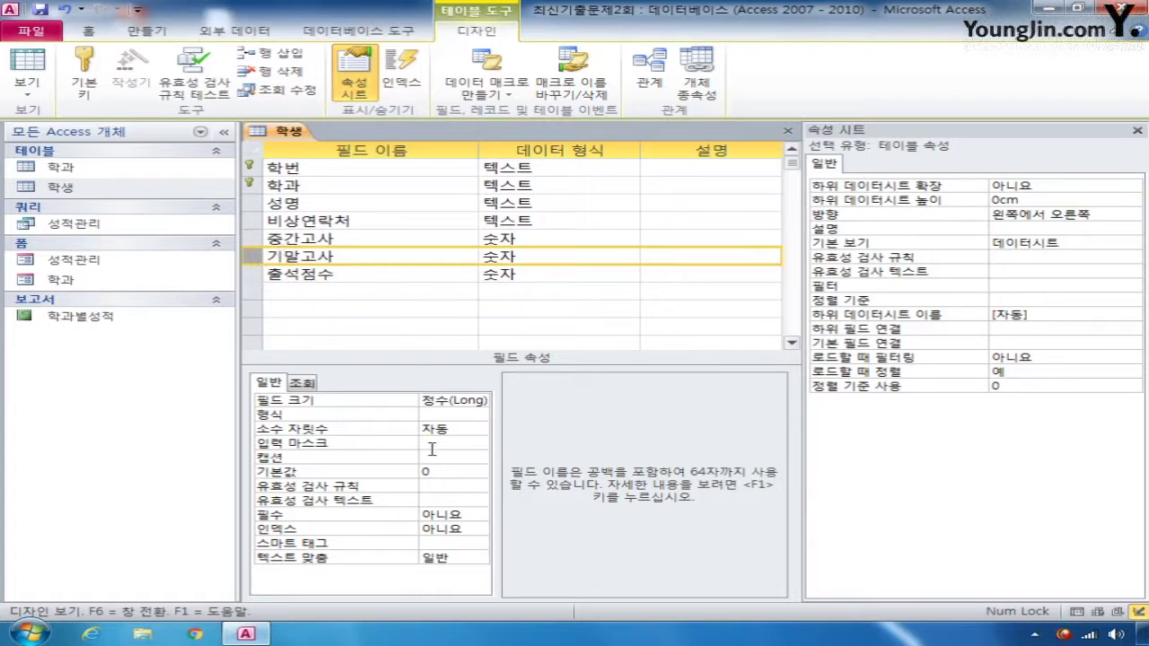
left_click(437, 487)
type(">=0 And <=100")
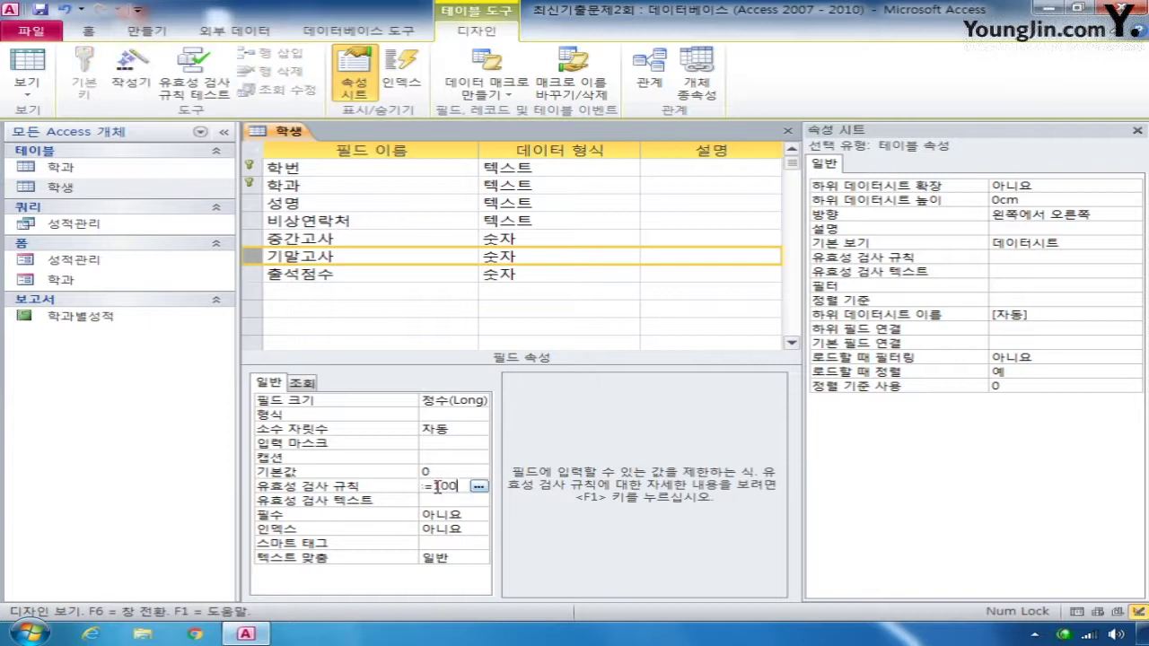
left_click(253, 274)
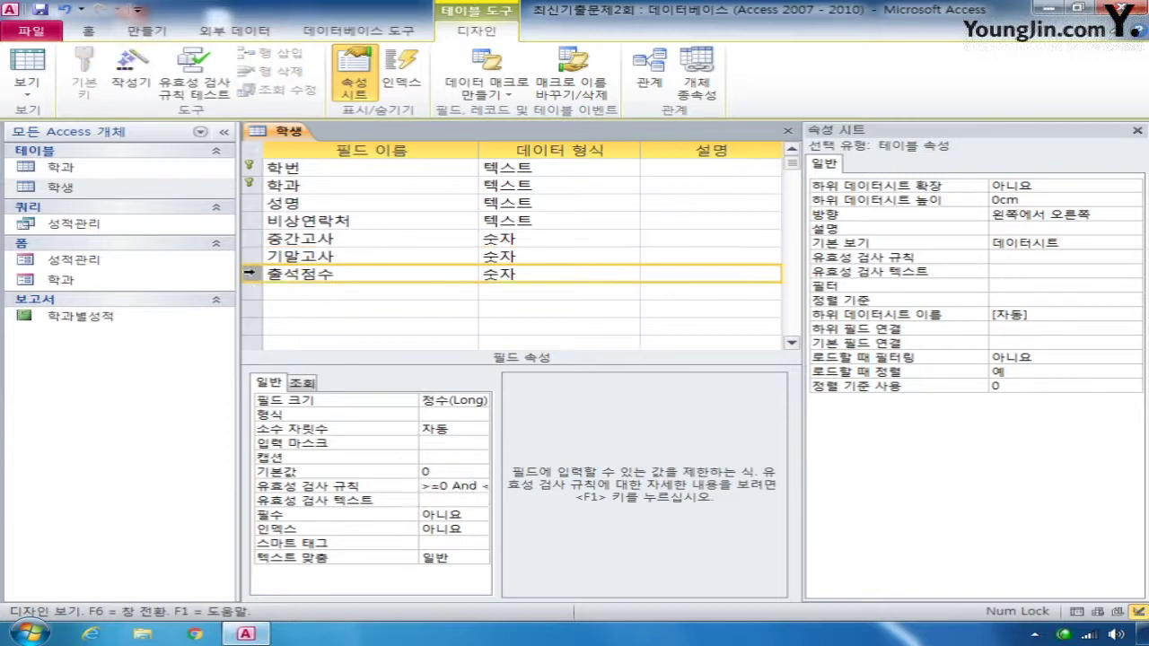
left_click(438, 486)
type(">=0 And <=100")
- Close the 학생 table and save its design changes
left_click(797, 132)
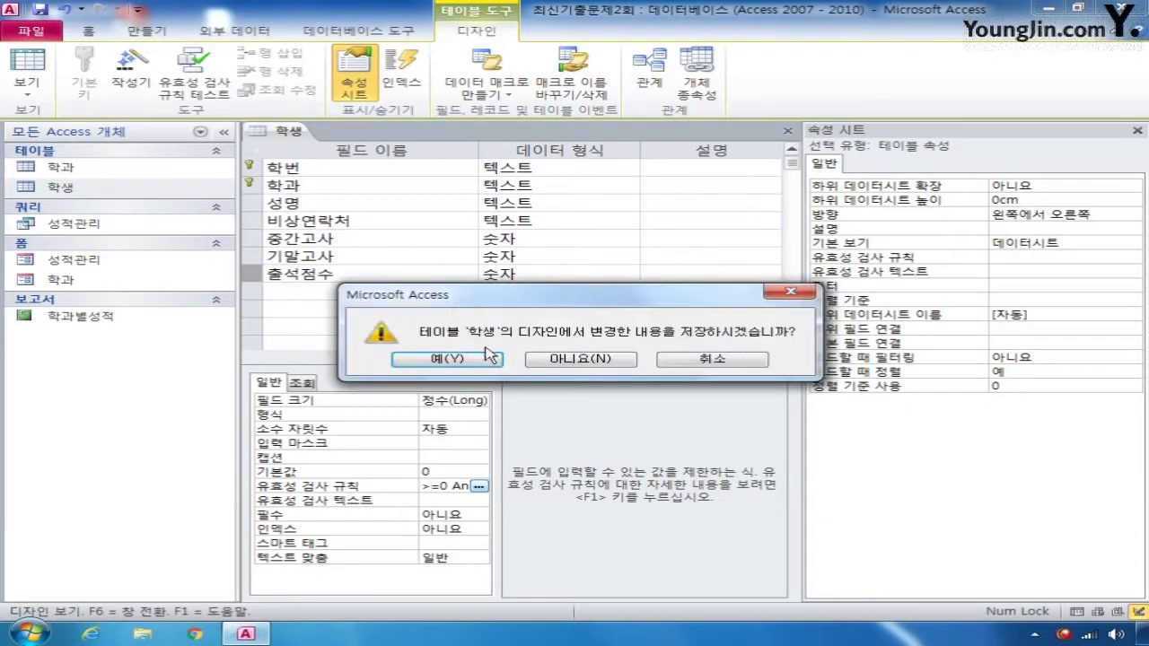
left_click(472, 363)
left_click(452, 356)
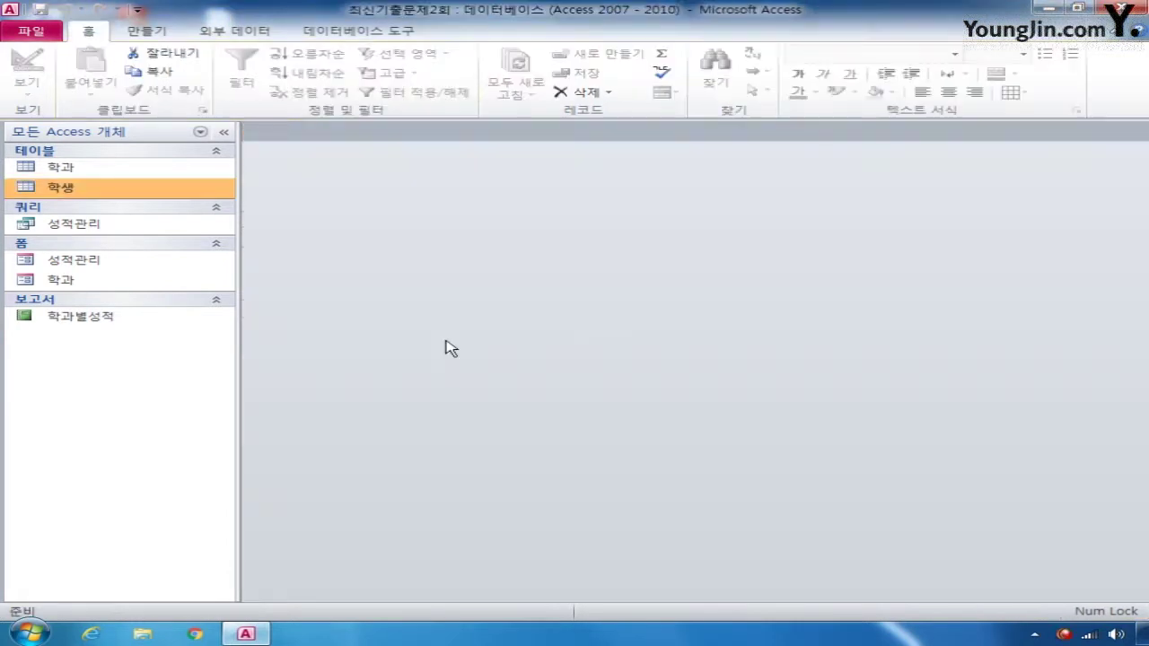
- Reopen the 학생 table in Design view and set the 학과 field's lookup display control (컨트롤 표시) to 콤보 상자
right_click(117, 190)
left_click(157, 215)
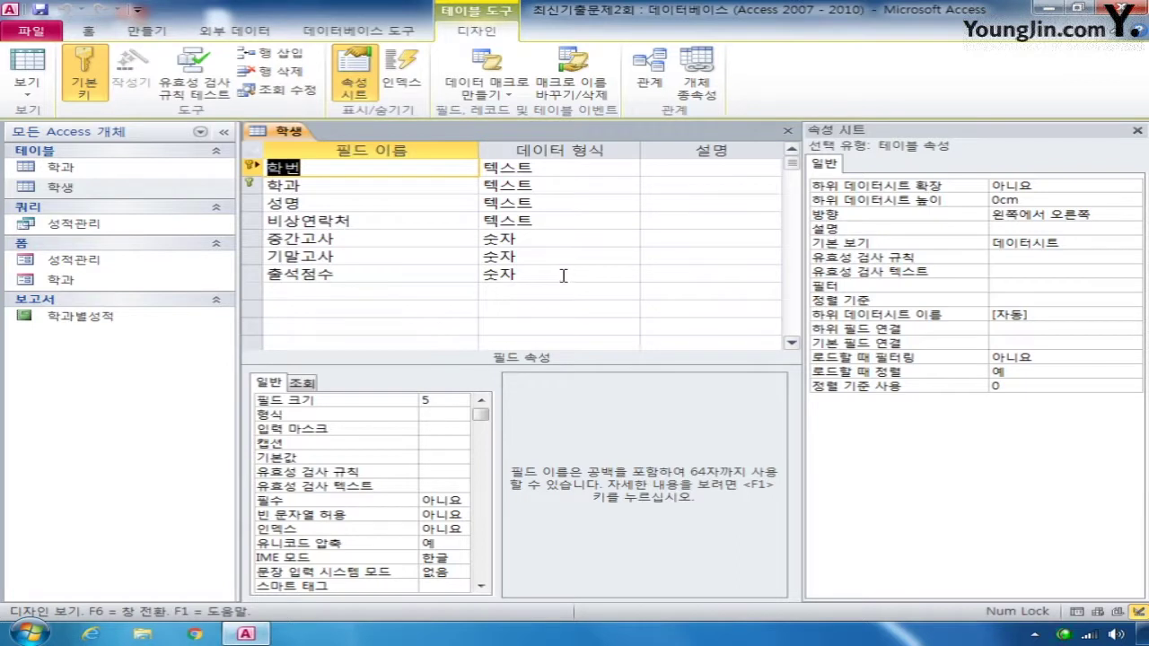
left_click(257, 185)
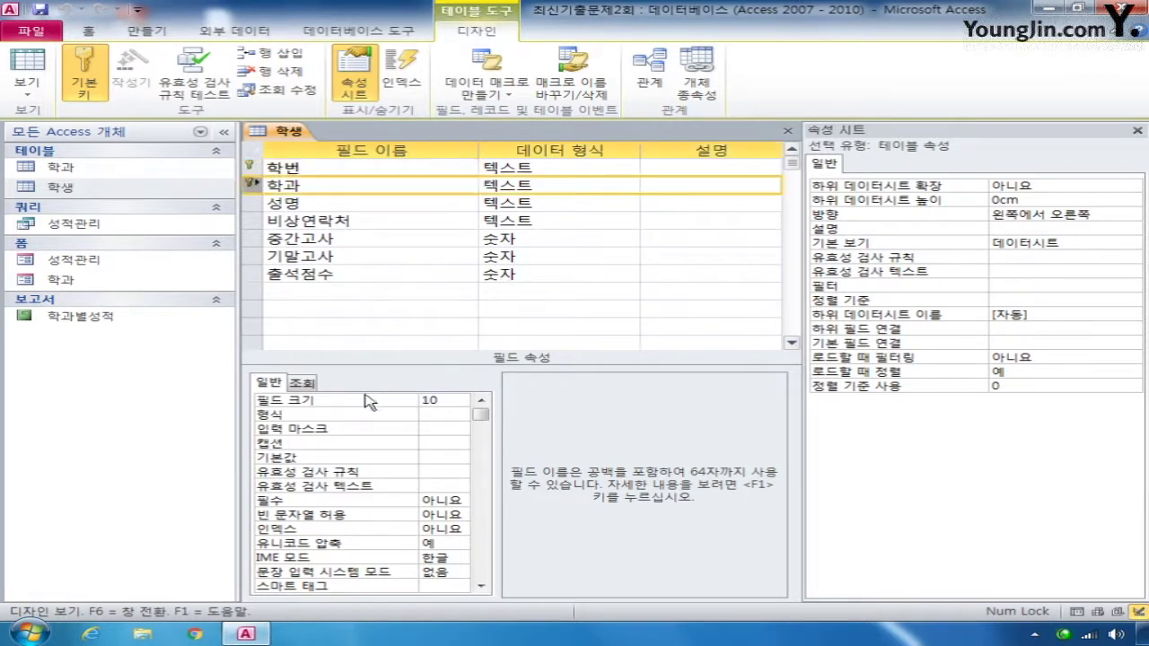
left_click(302, 384)
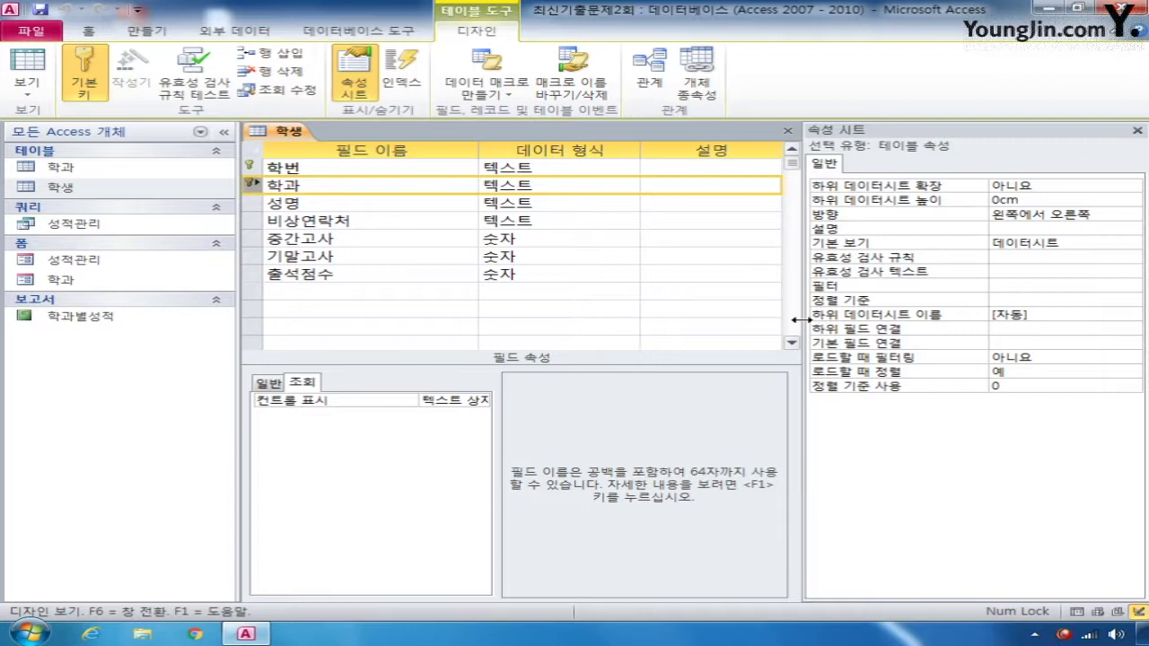
left_click_drag(804, 317, 920, 321)
left_click(562, 403)
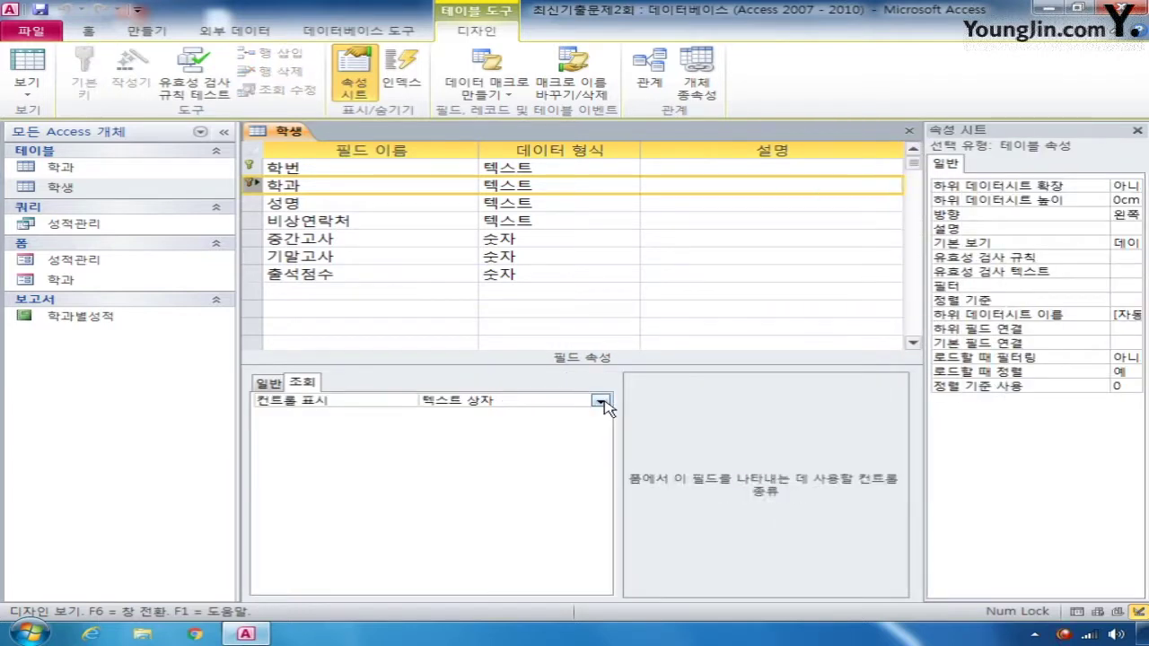
left_click(600, 401)
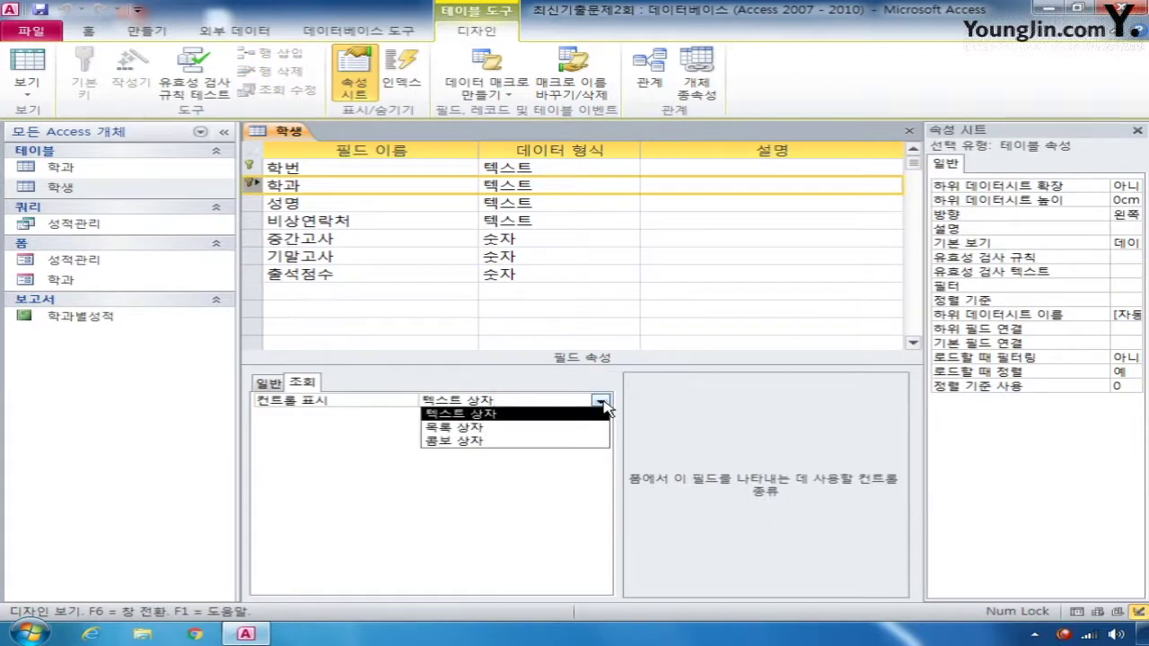
left_click(550, 440)
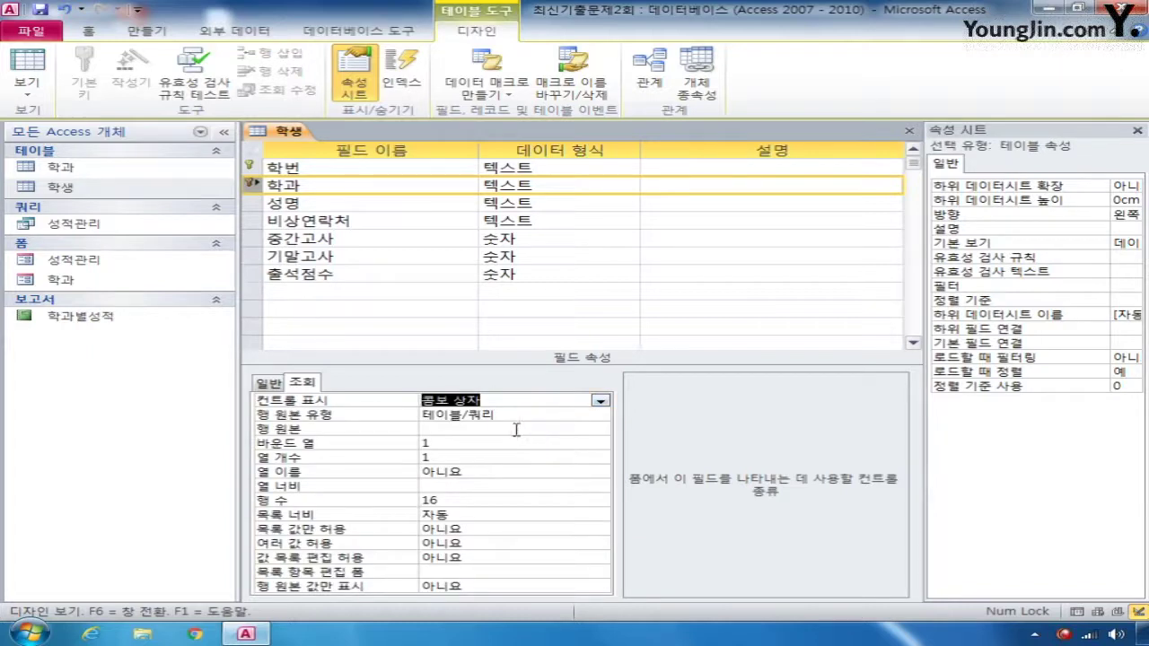
- Build the combo box's row source (행 원본) as a query on the 학과 table with the 학과코드 and 학과 fields, saving the SQL statement
left_click(517, 428)
left_click(600, 429)
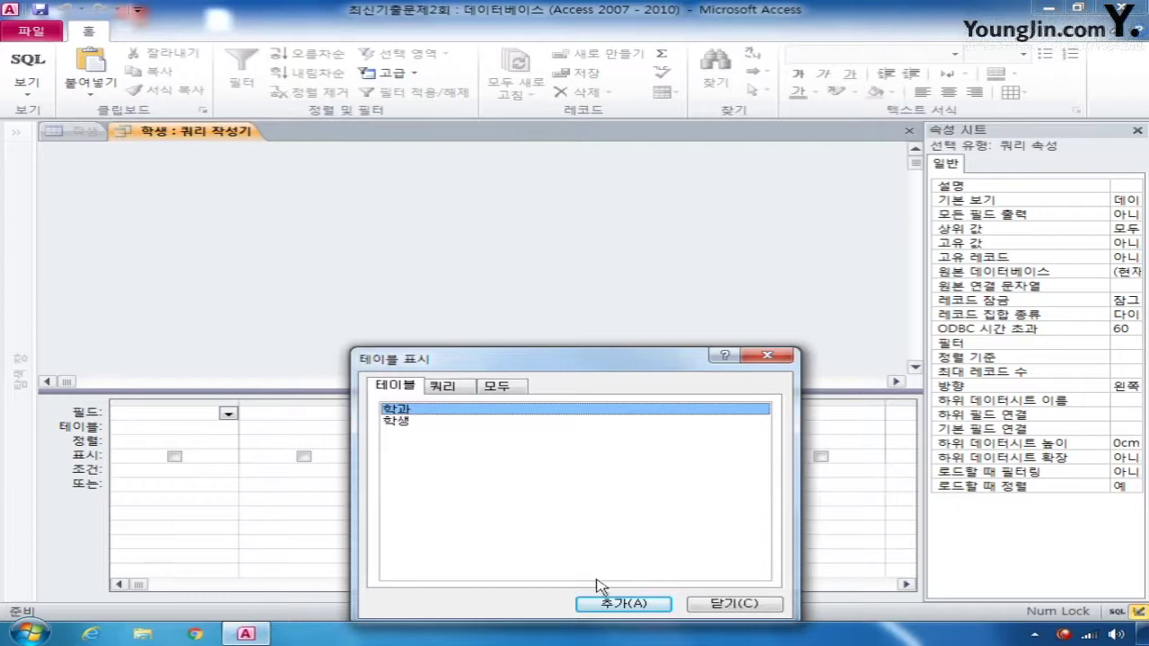
left_click(619, 603)
left_click(732, 603)
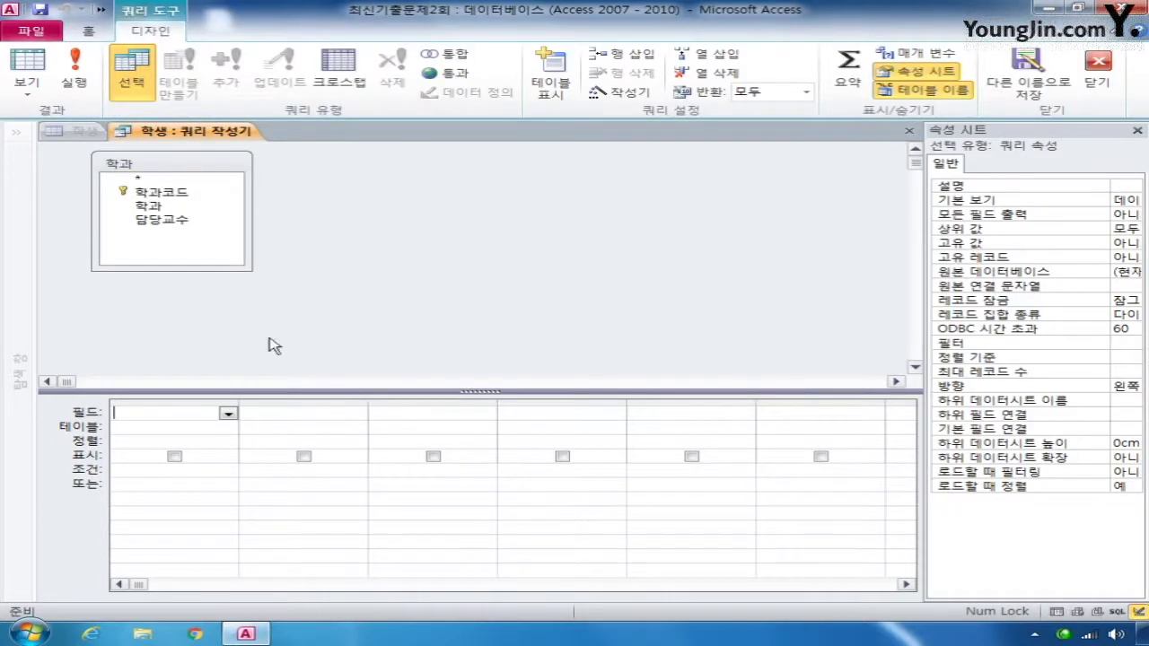
double_click(175, 193)
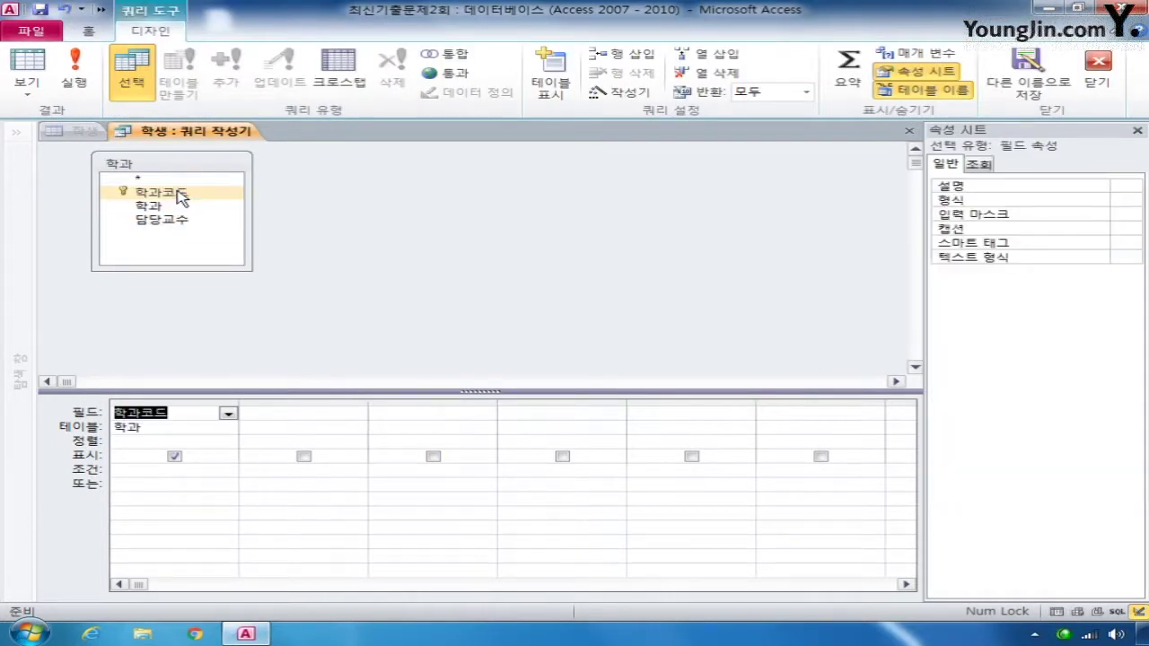
double_click(166, 206)
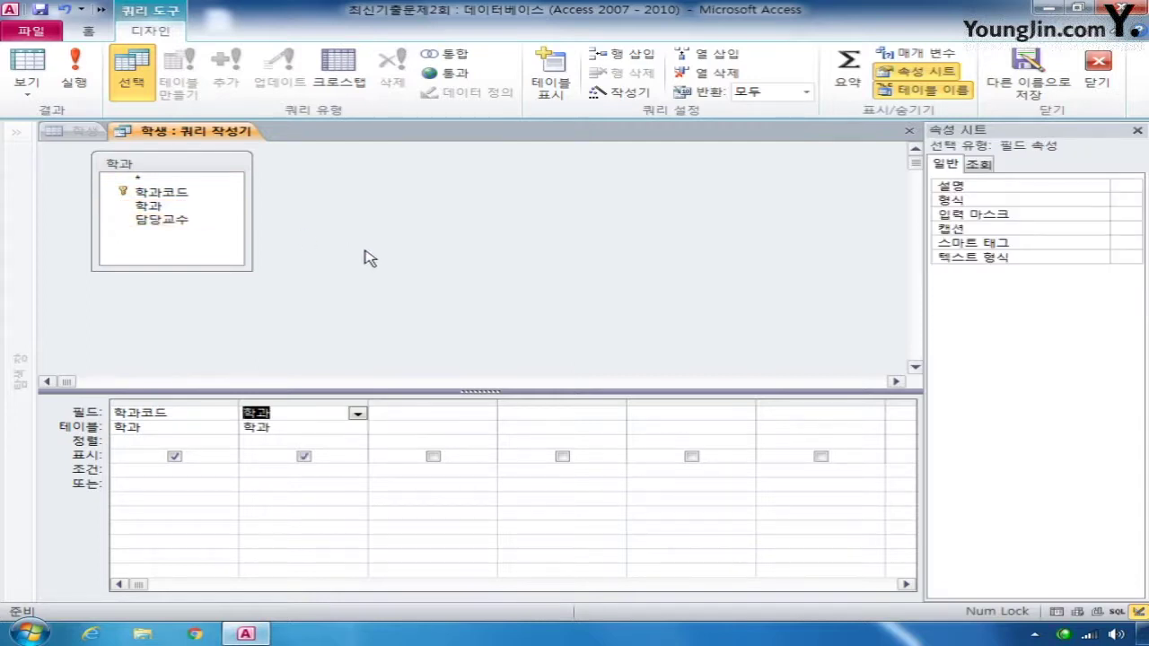
left_click(910, 130)
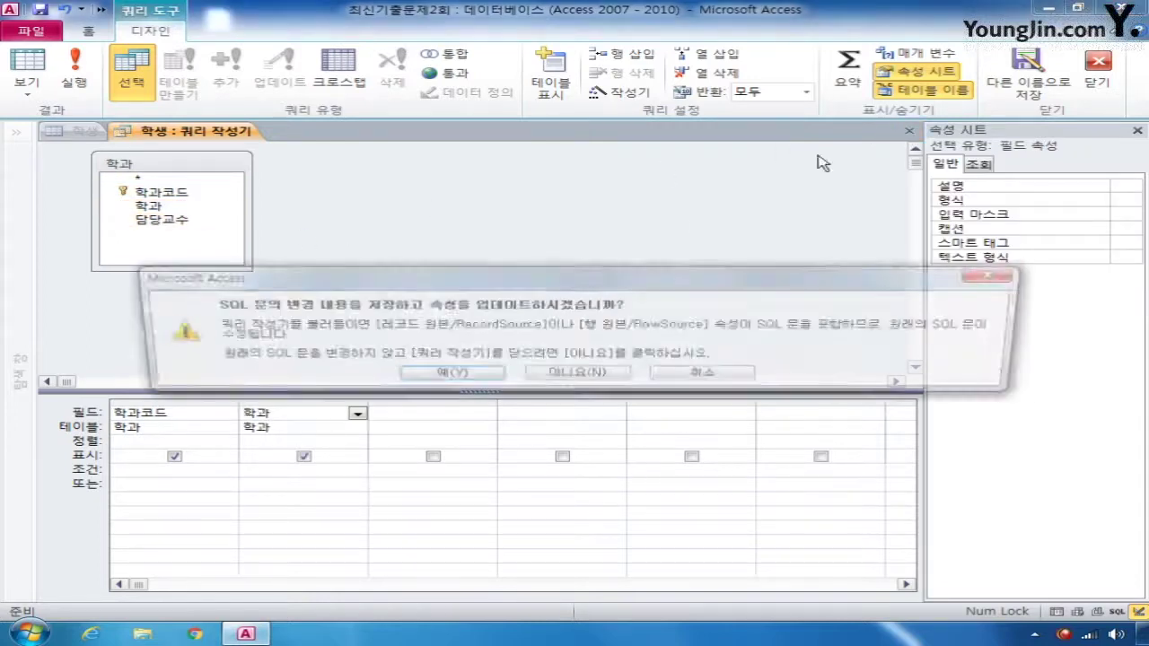
left_click(456, 376)
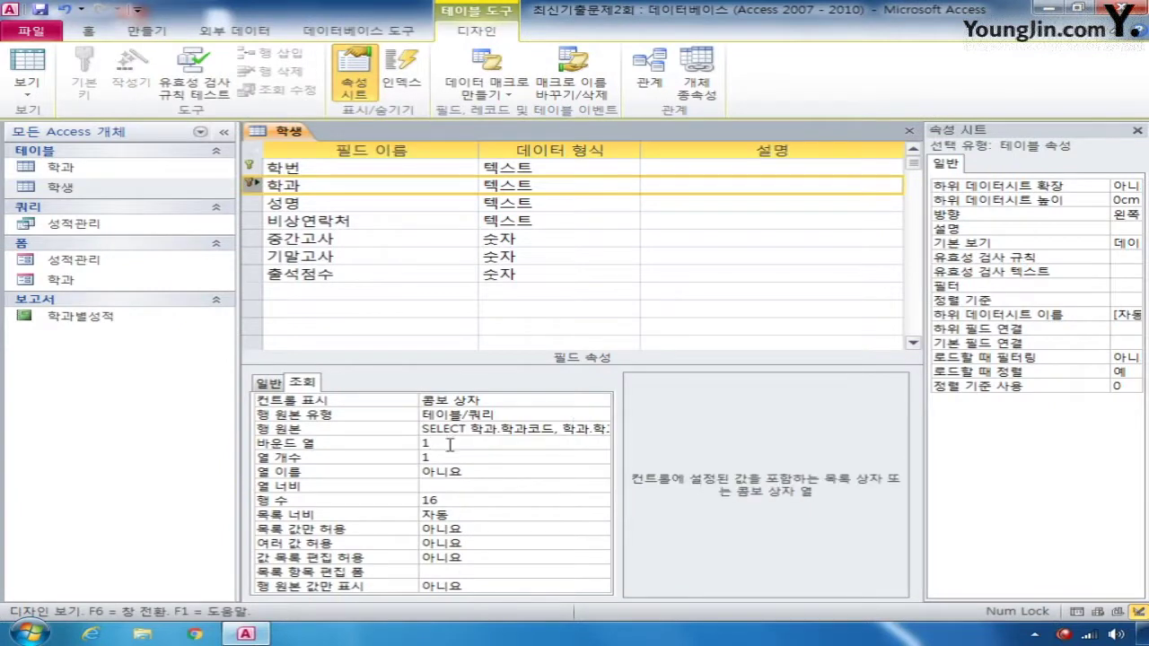
- Set the 학과 combo box's column count (열 개수) to 2 and its column widths (열 너비) to 1cm;2cm
left_click(442, 458)
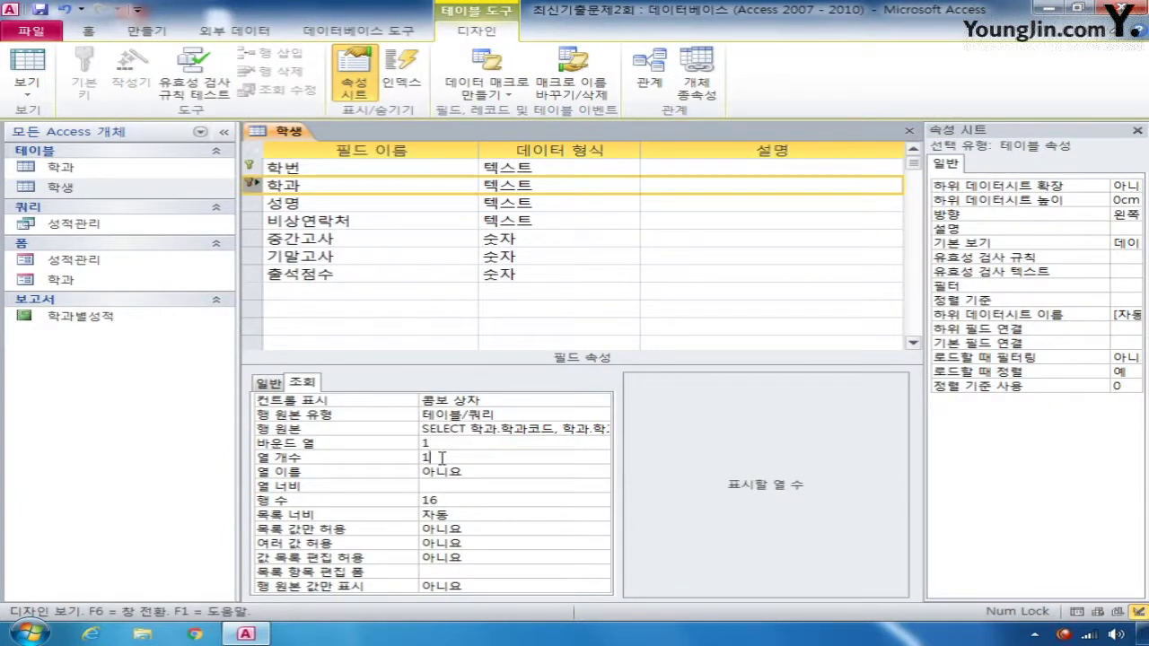
key("shift+Left")
type("2")
left_click(444, 485)
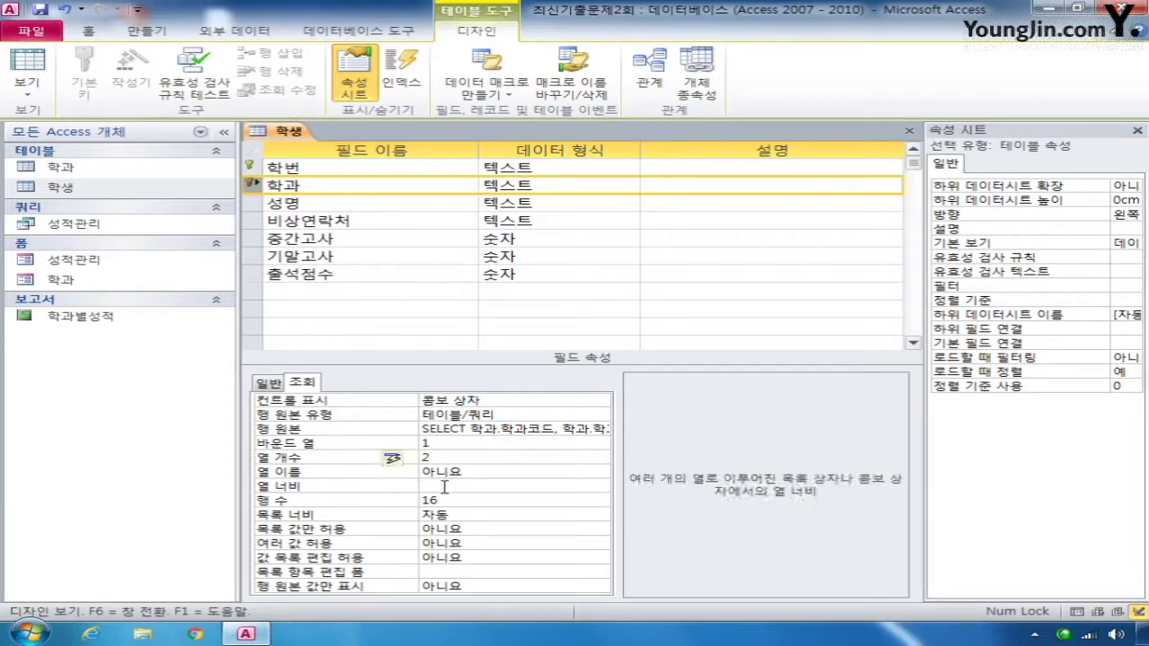
type("1cm")
type(";2")
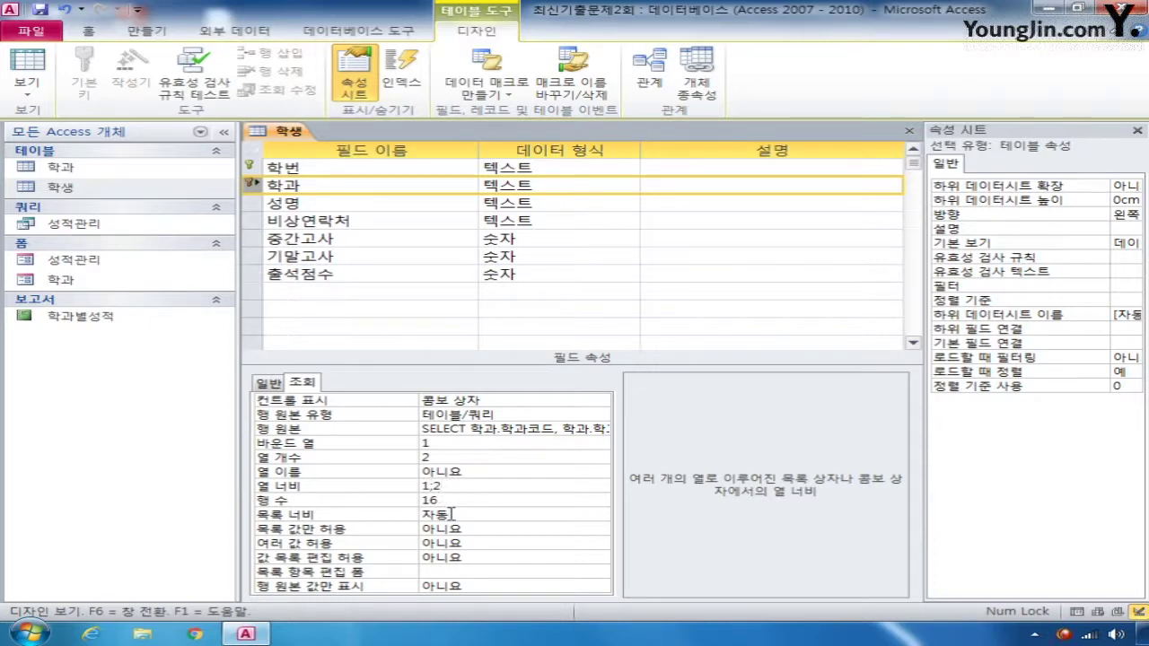
key("Return")
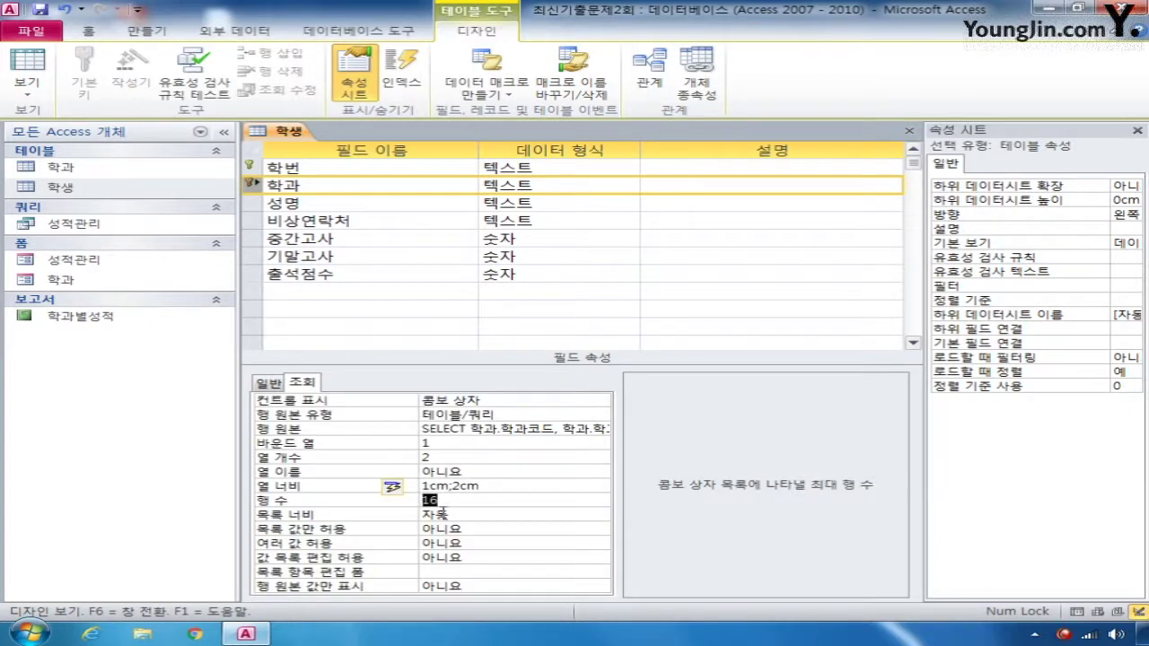
- Set the combo box's row count (행 수) to 8 and close the 학생 table, saving its design changes
type("8")
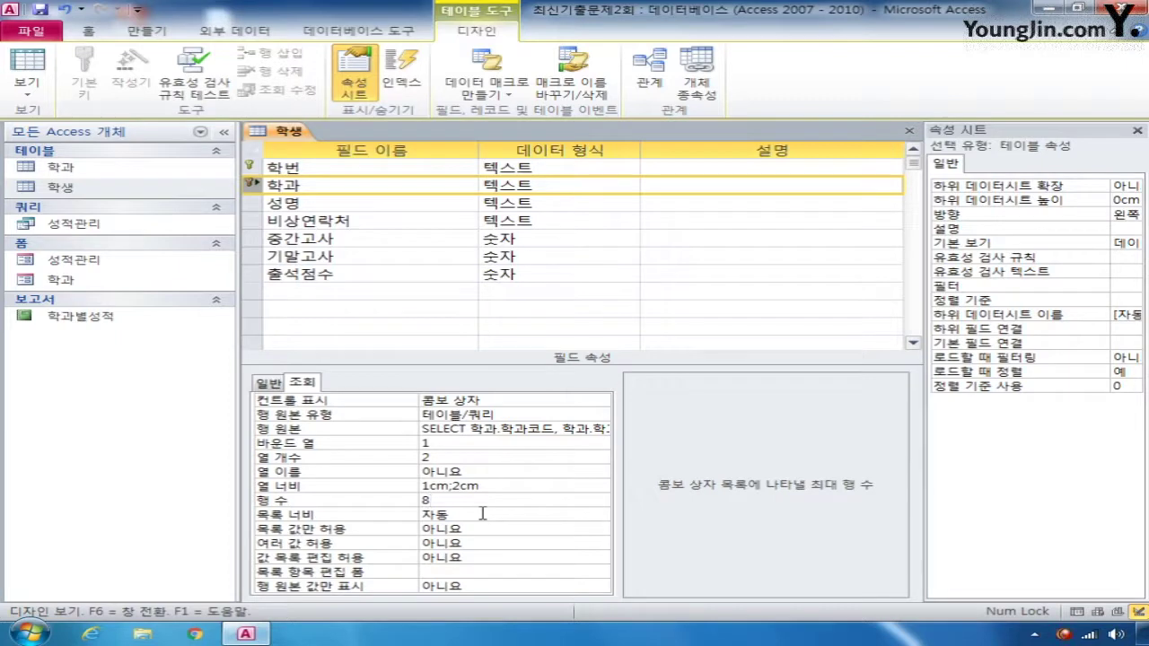
left_click(907, 131)
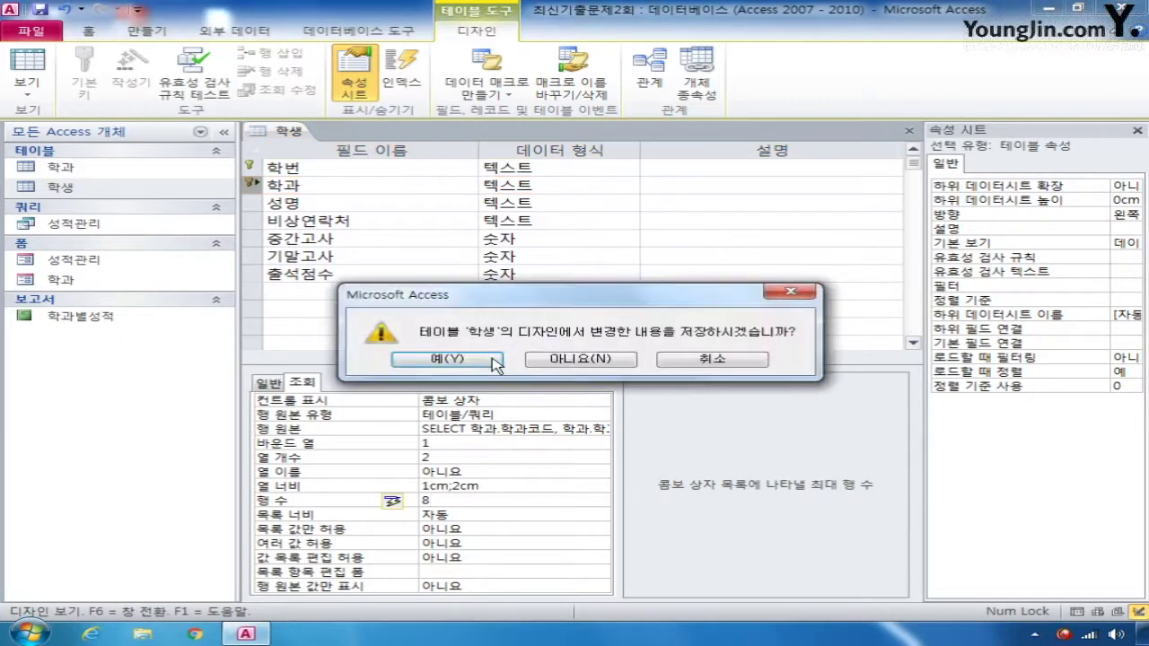
left_click(496, 362)
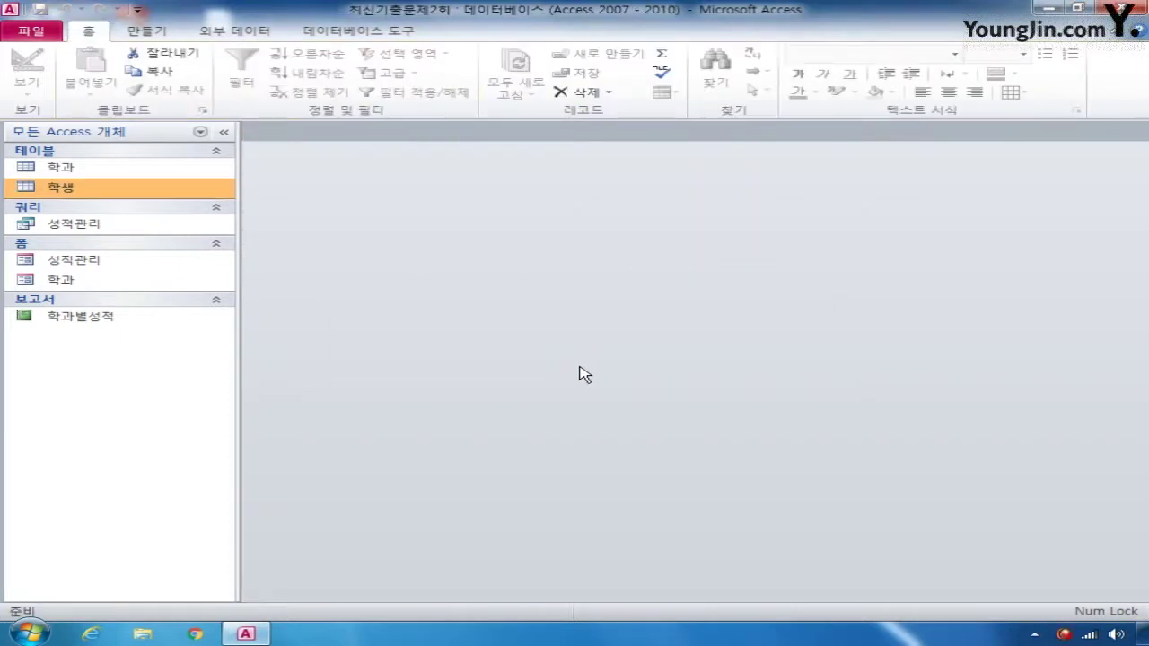
- Open the 성적관리 form in Design view and select the 엑셀로 저장 command button in the form header
left_click(135, 224)
right_click(135, 227)
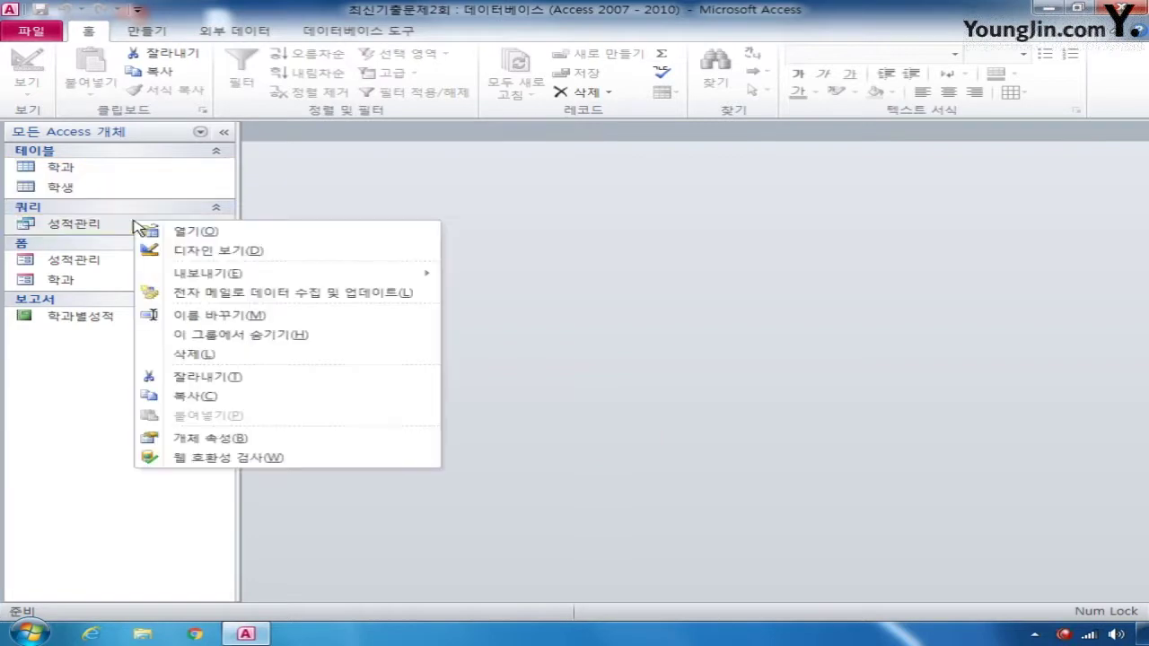
right_click(94, 261)
left_click(181, 310)
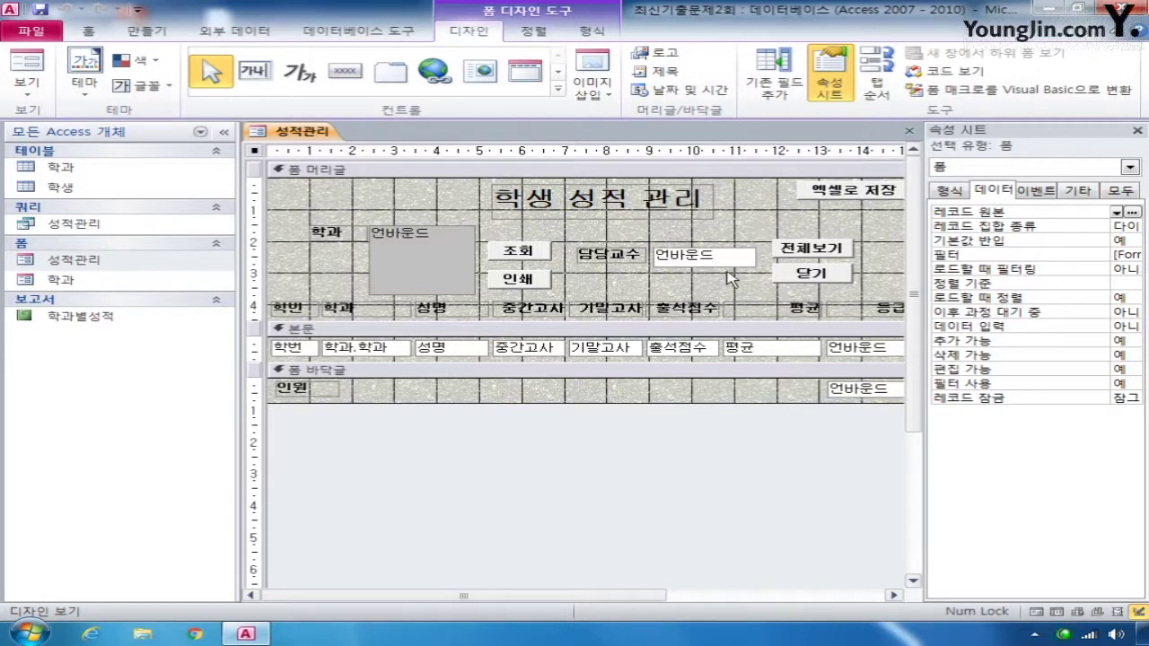
left_click(840, 192)
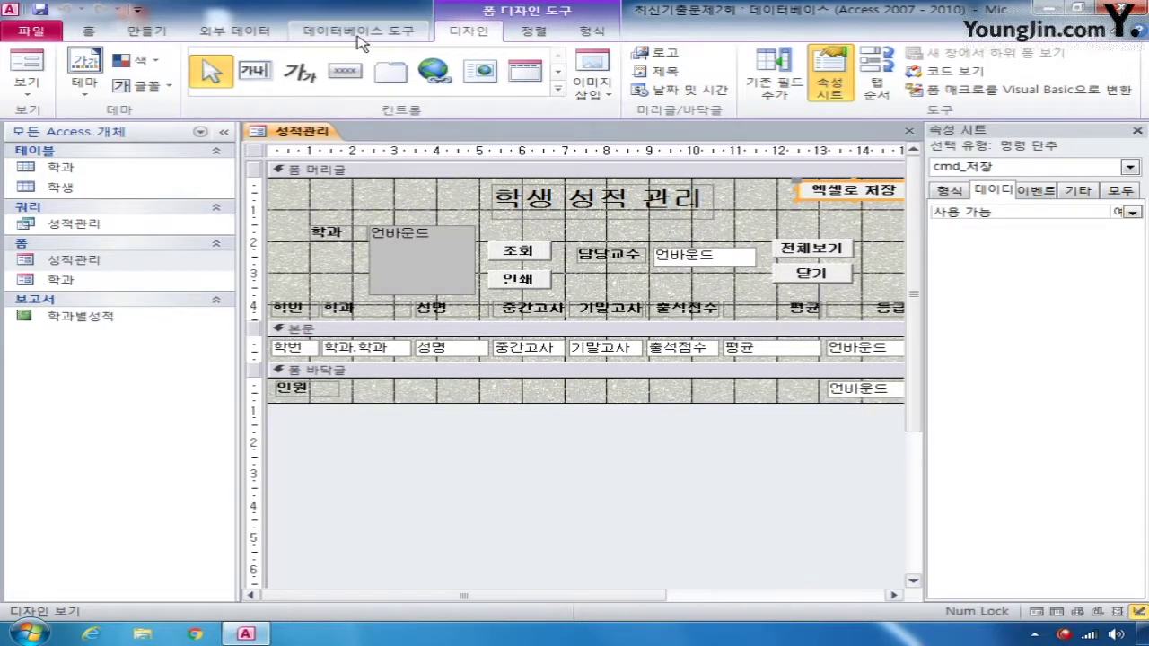
- Create a new macro and add an ExportWithFormatting action to it
left_click(146, 31)
left_click(1065, 77)
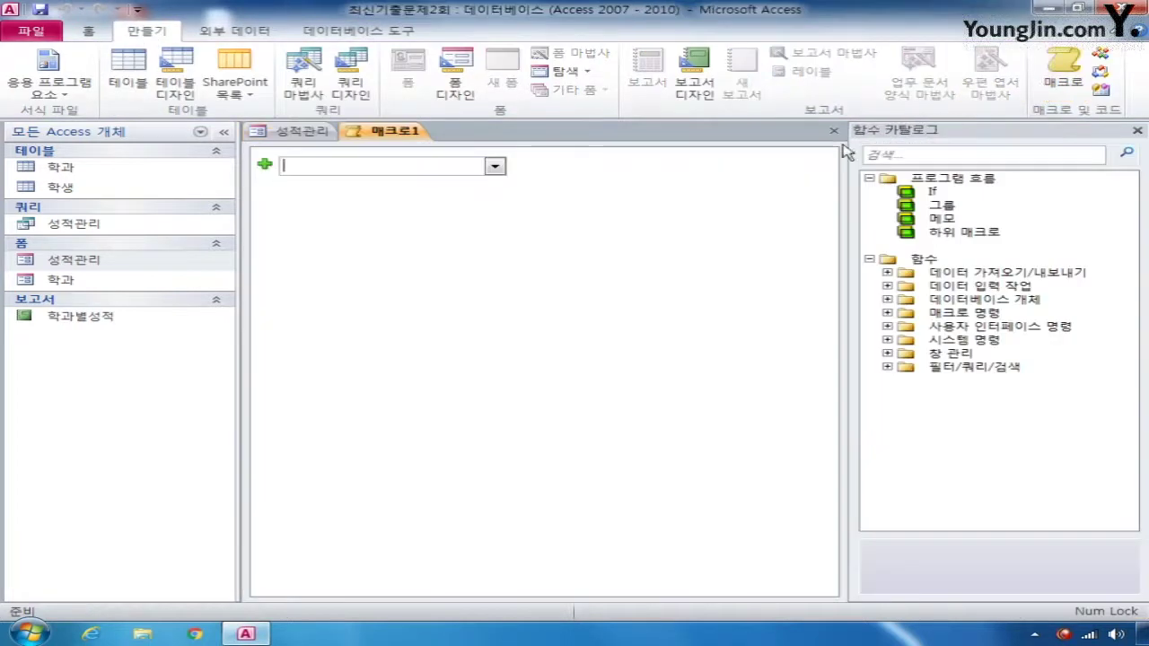
left_click(496, 169)
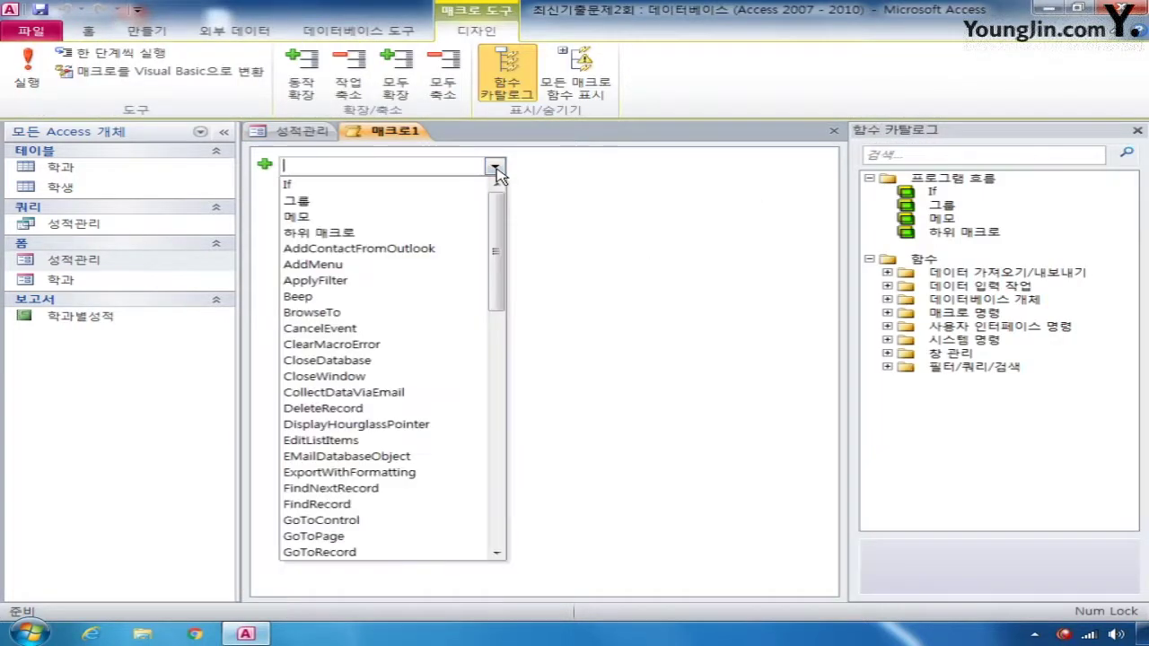
left_click_drag(505, 213, 509, 269)
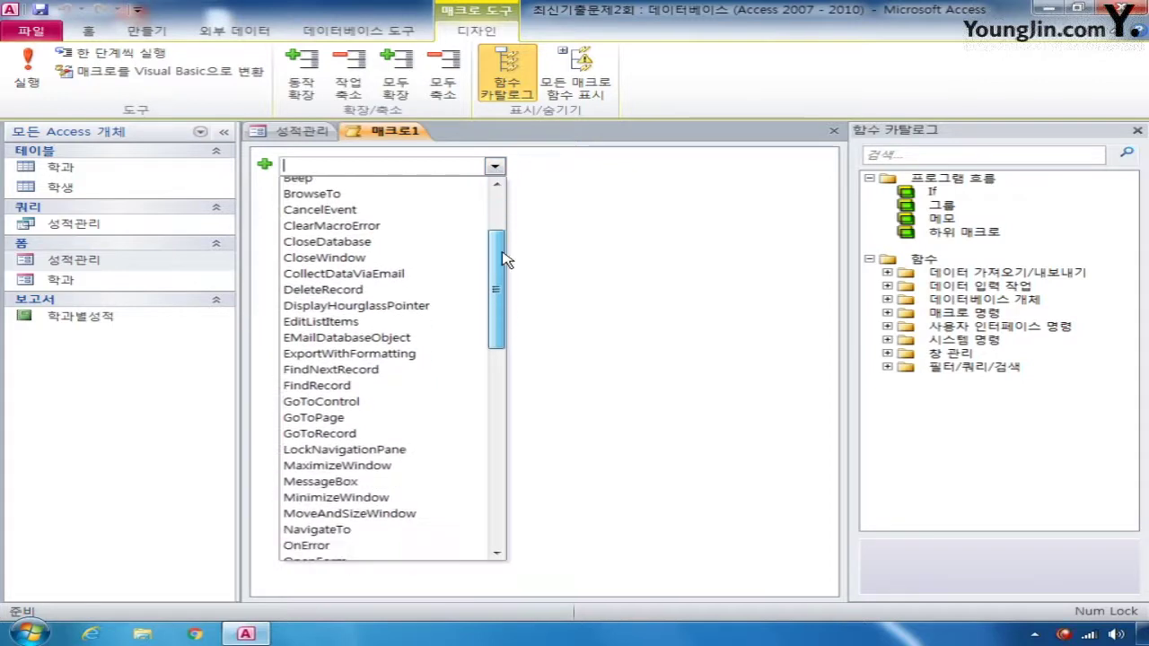
left_click(414, 354)
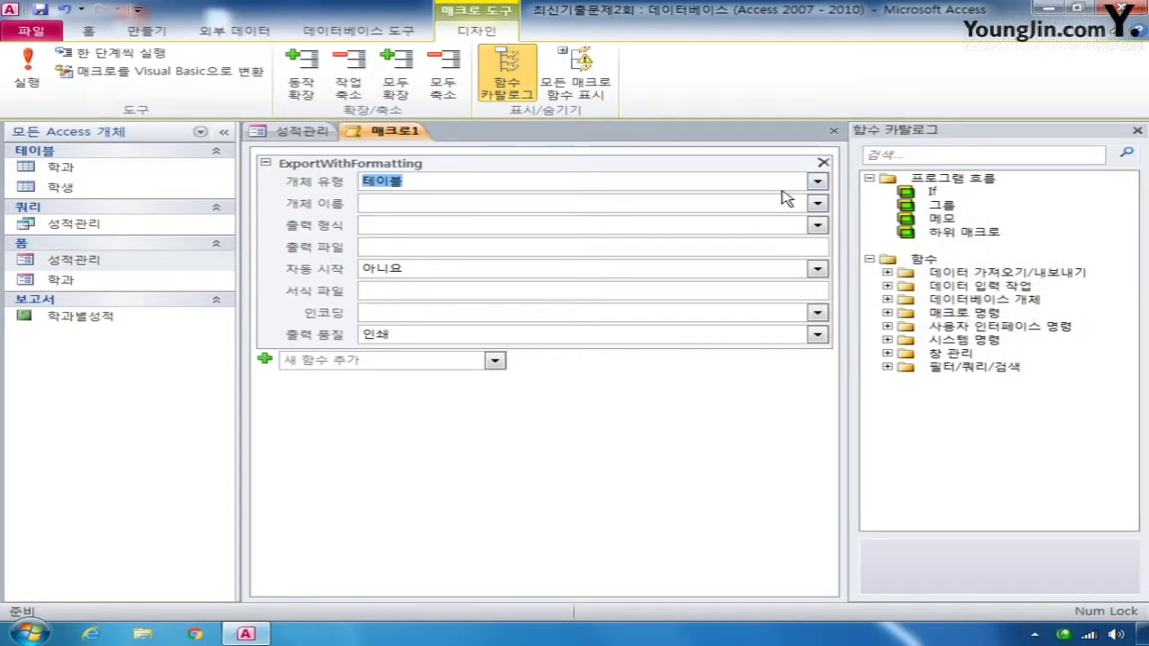
- Set the export action's object name (개체 이름) to 학생 and its output format (출력 형식) to Excel 통합 문서 (*.xlsx)
left_click(817, 203)
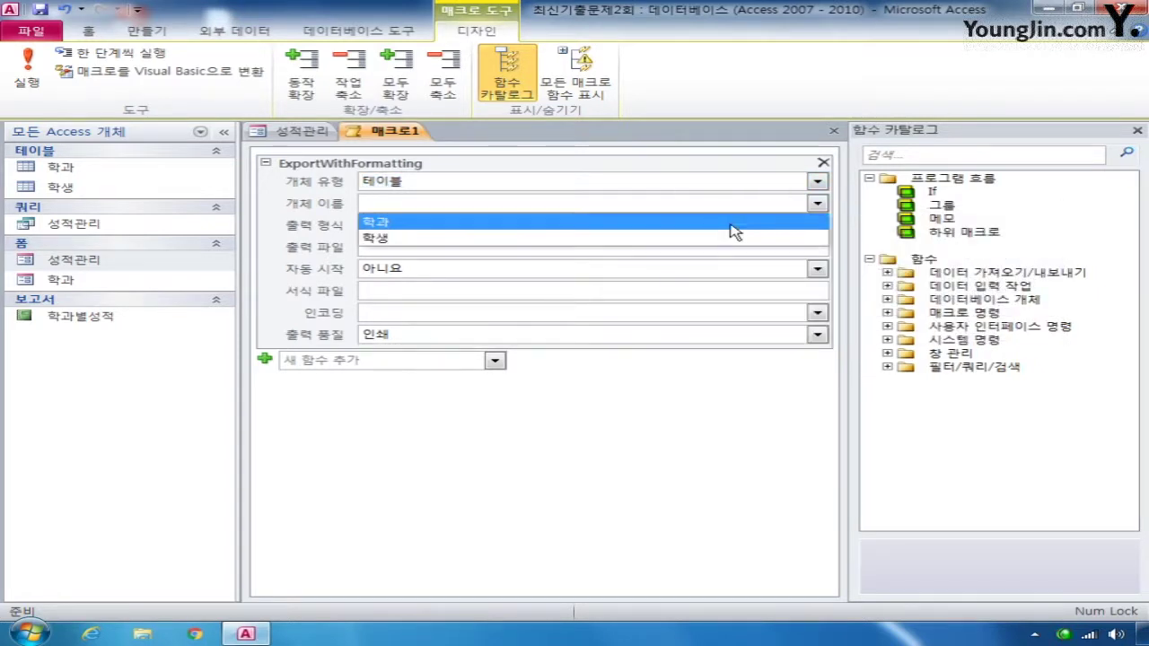
left_click(713, 239)
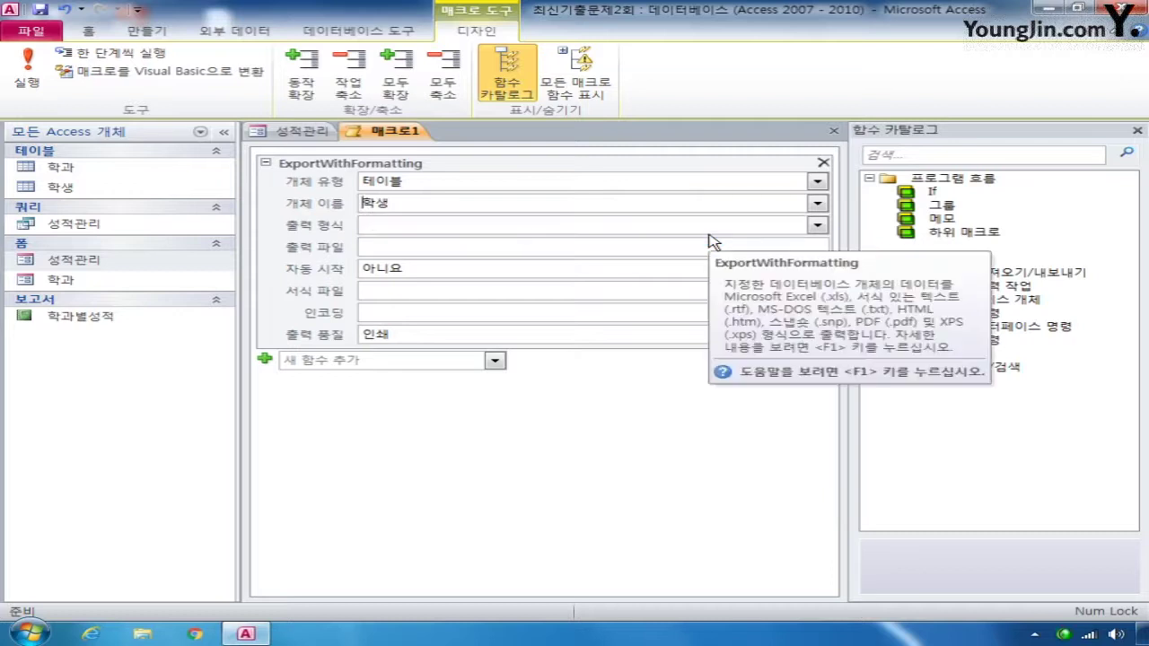
left_click(818, 226)
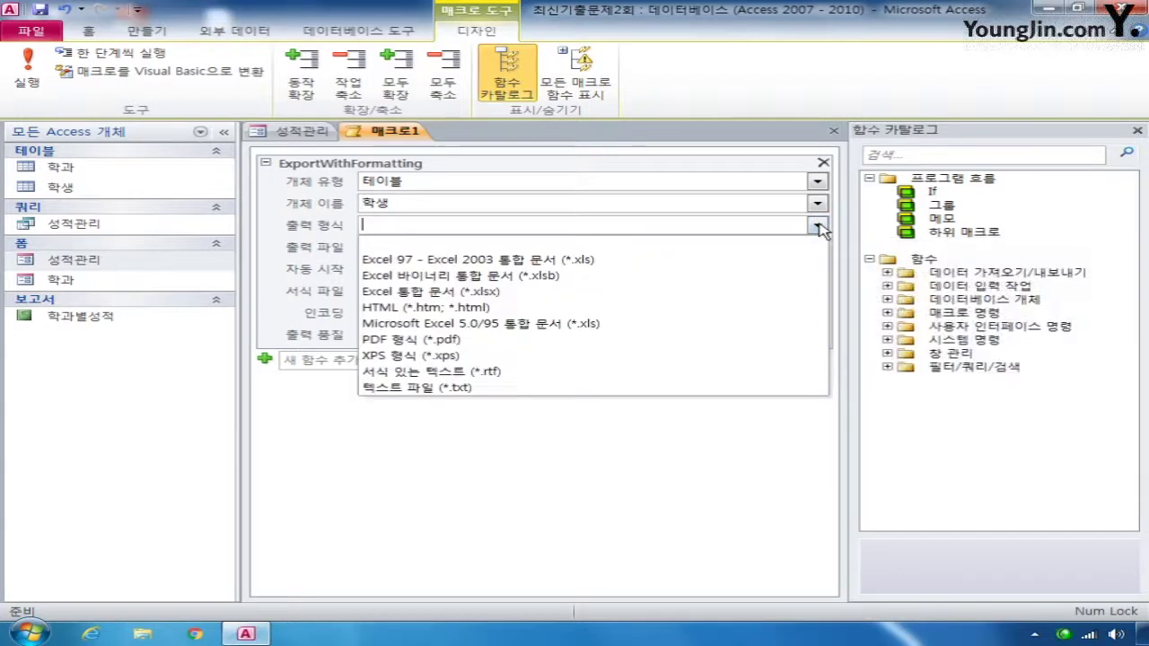
left_click(650, 293)
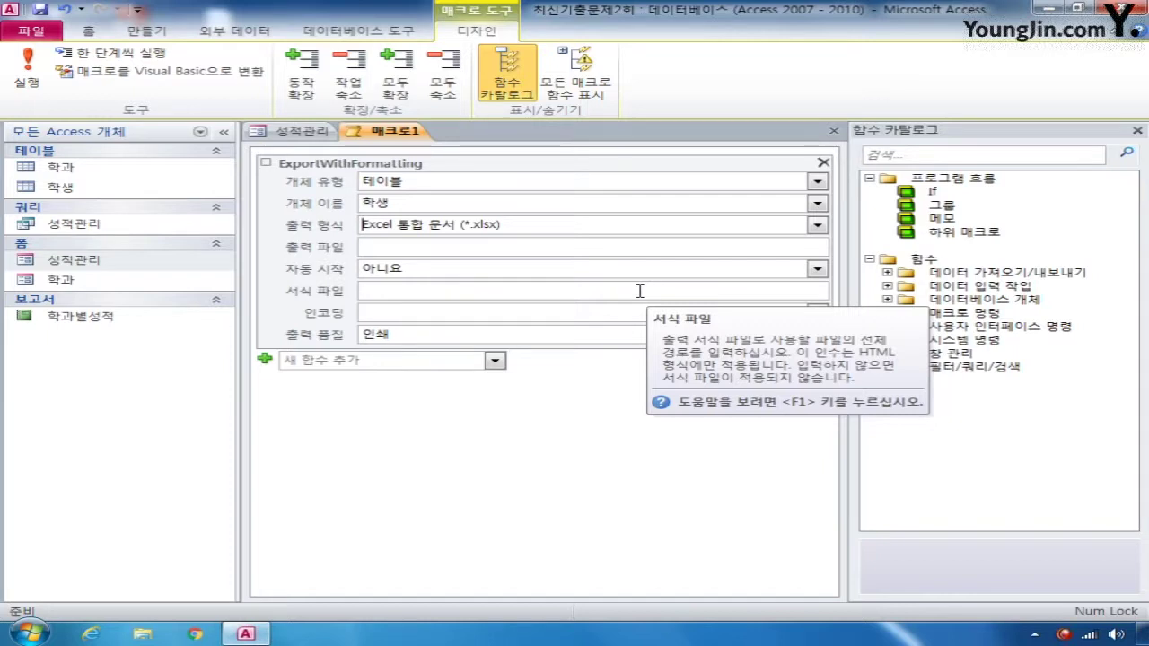
left_click(379, 248)
type("=")
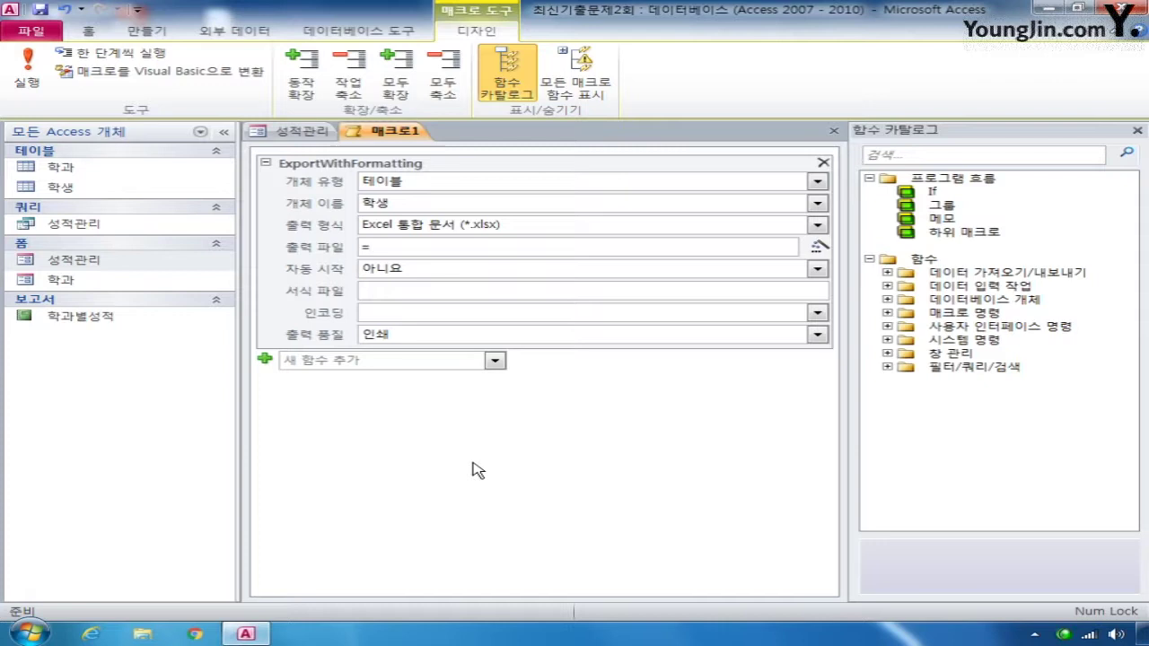
key("BackSpace")
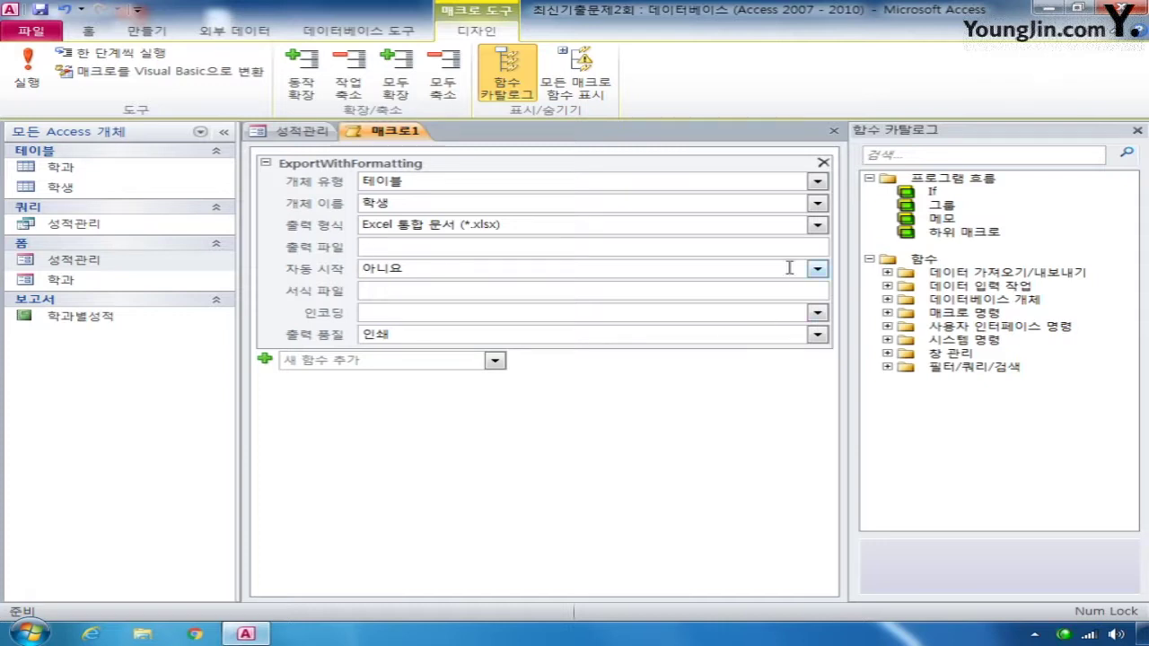
right_click(734, 249)
- Begin the output file (출력 파일) expression with =inputbox("저장할 파일이름을 쓰시오"
left_click(573, 248)
type("=")
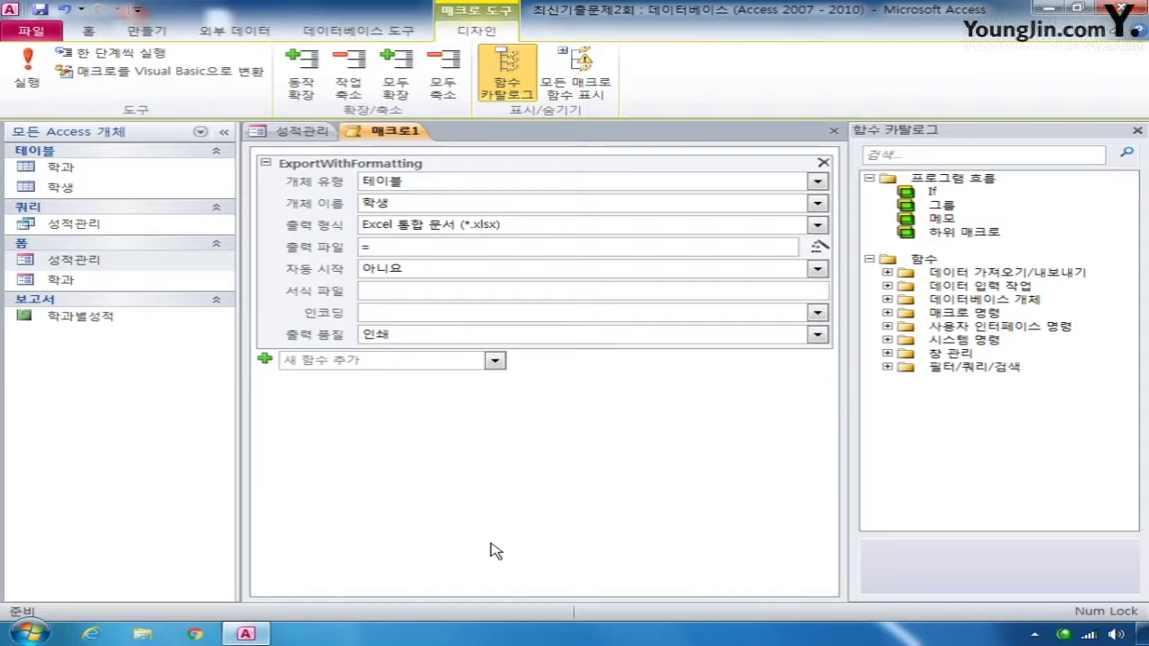
type("inp")
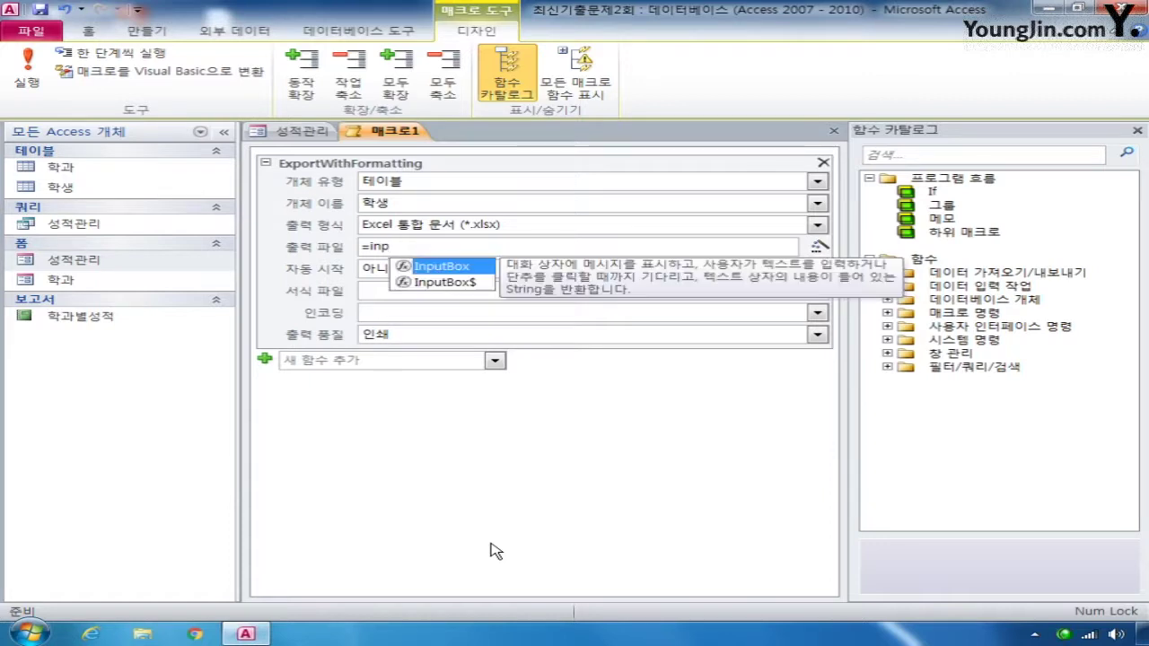
type("utbox")
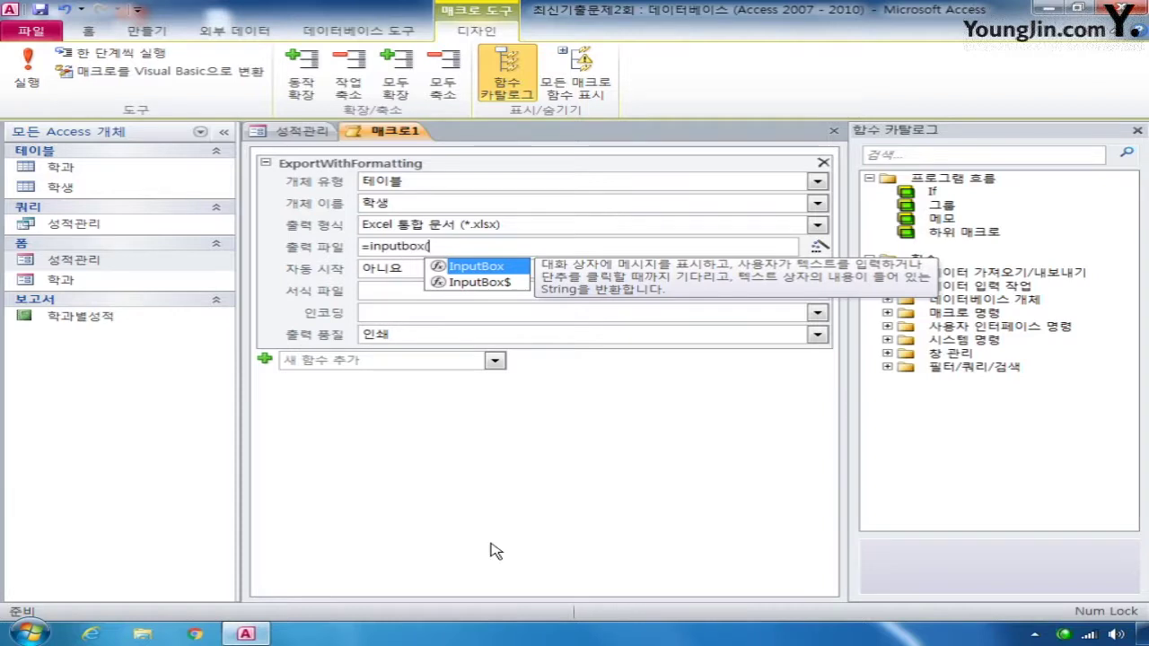
type("(")
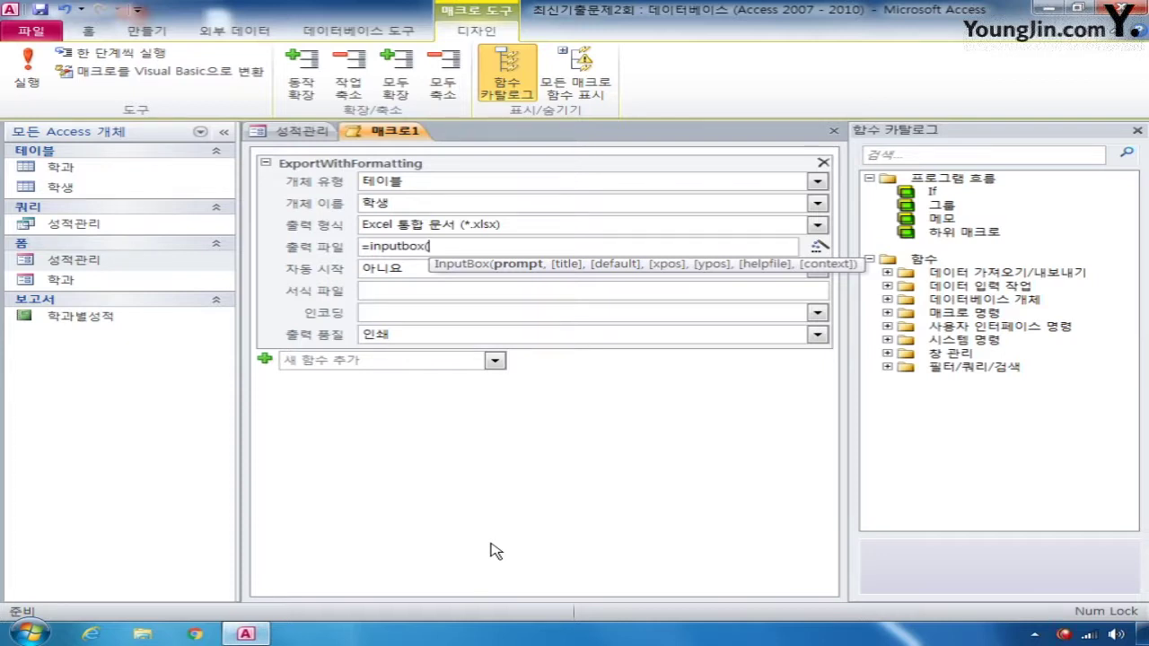
type("\"")
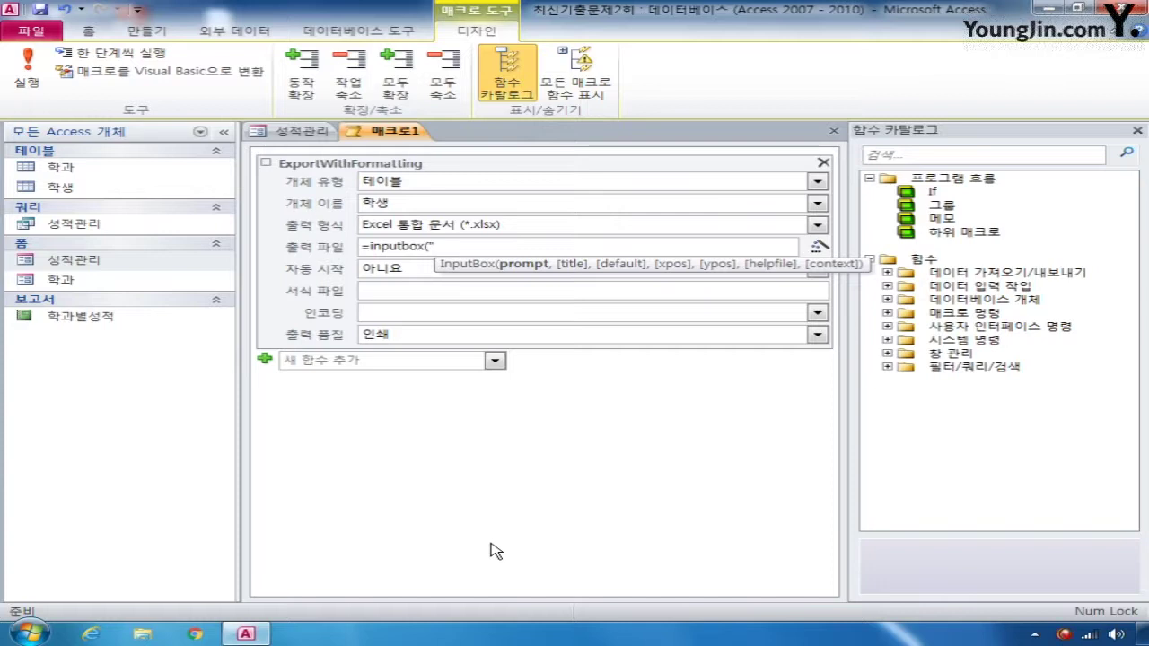
type("저장할 파일")
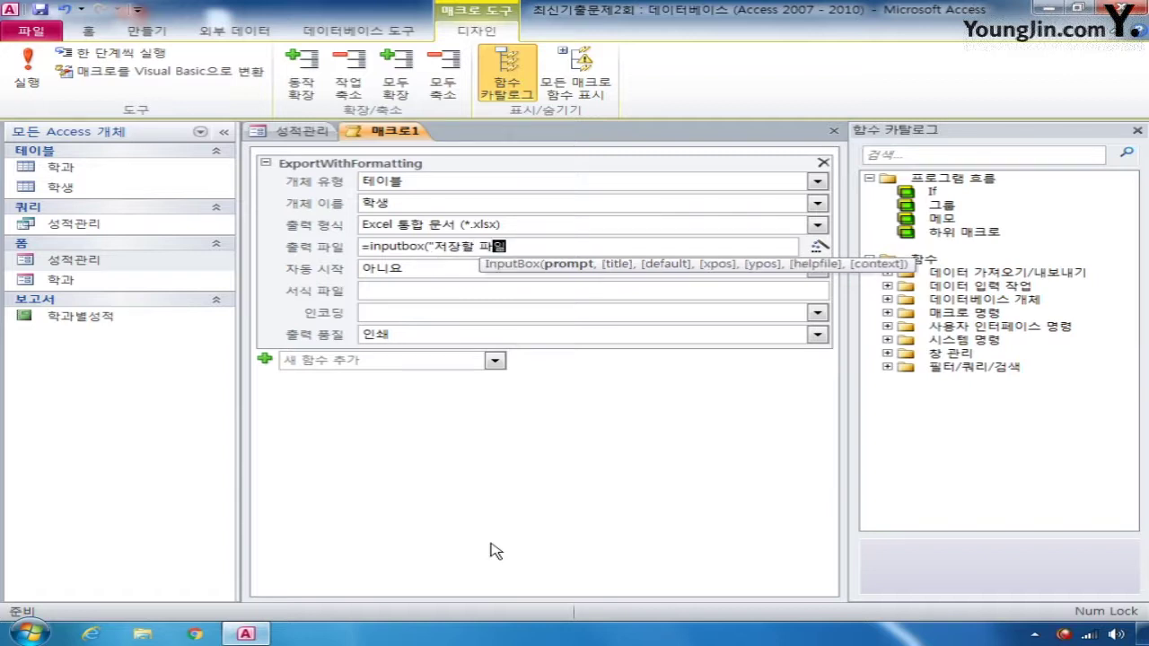
type("이름을 쓰시오")
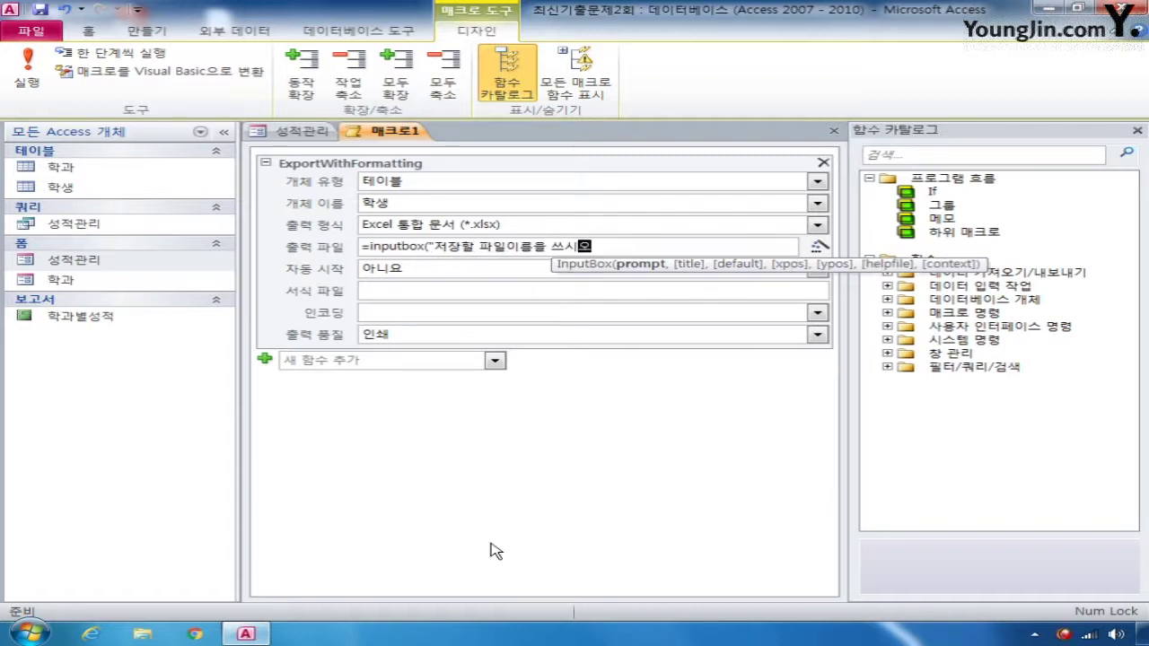
type("\"")
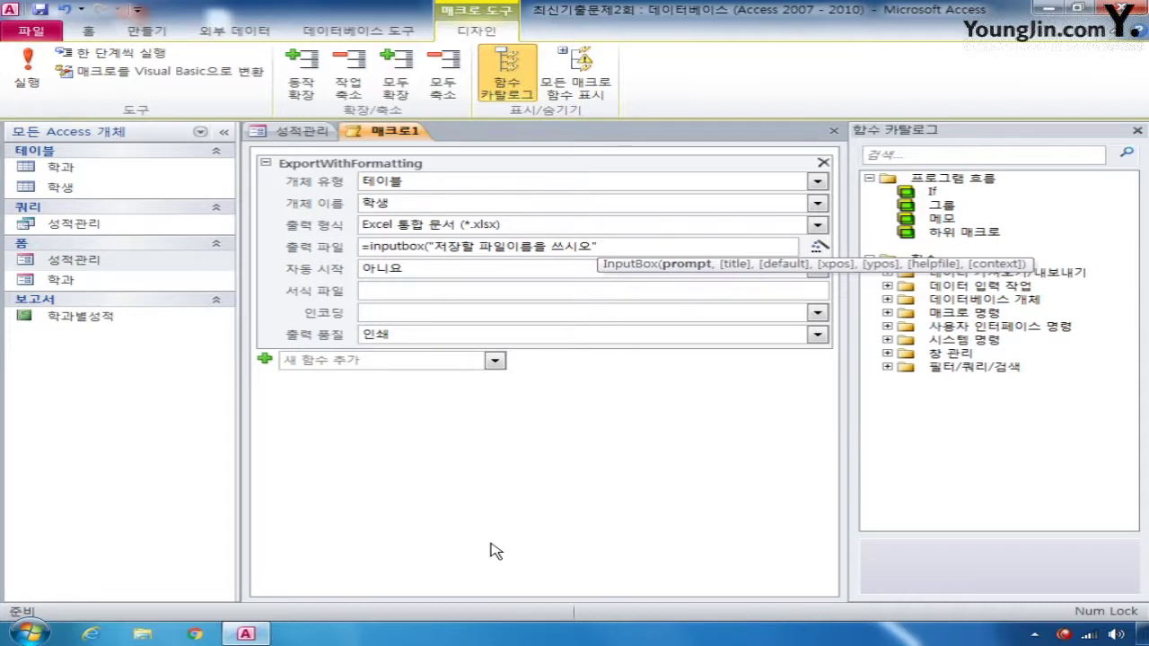
- Append a line break to the InputBox prompt in the output file (출력 파일) expression with & chr(13) &
type(" & ")
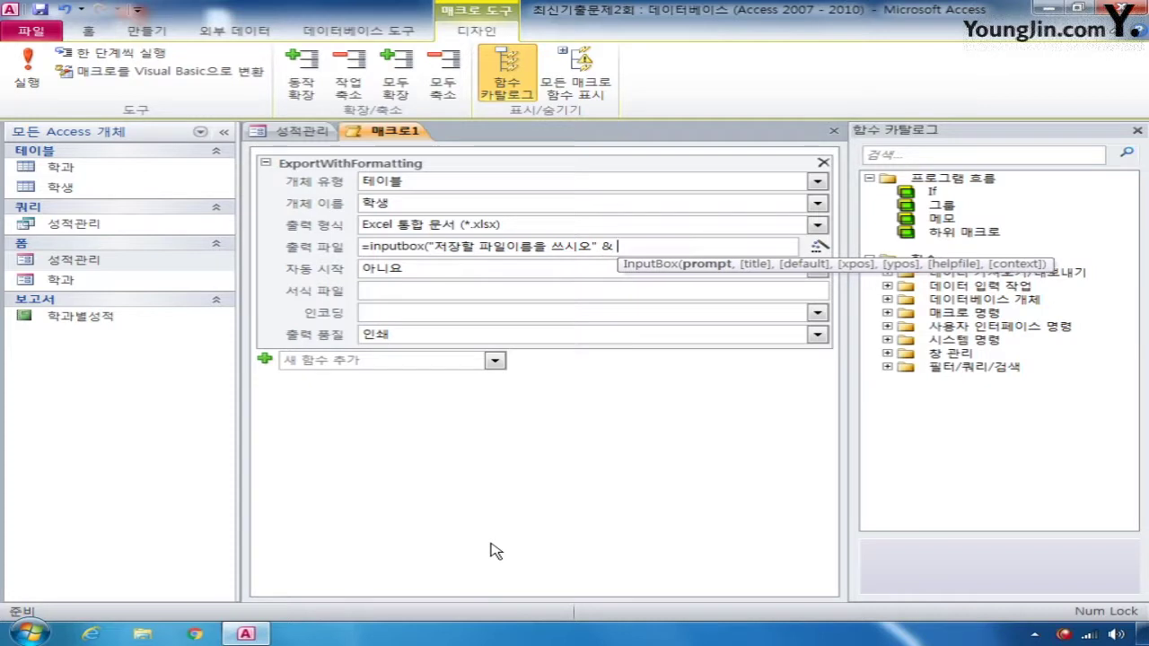
type("chr")
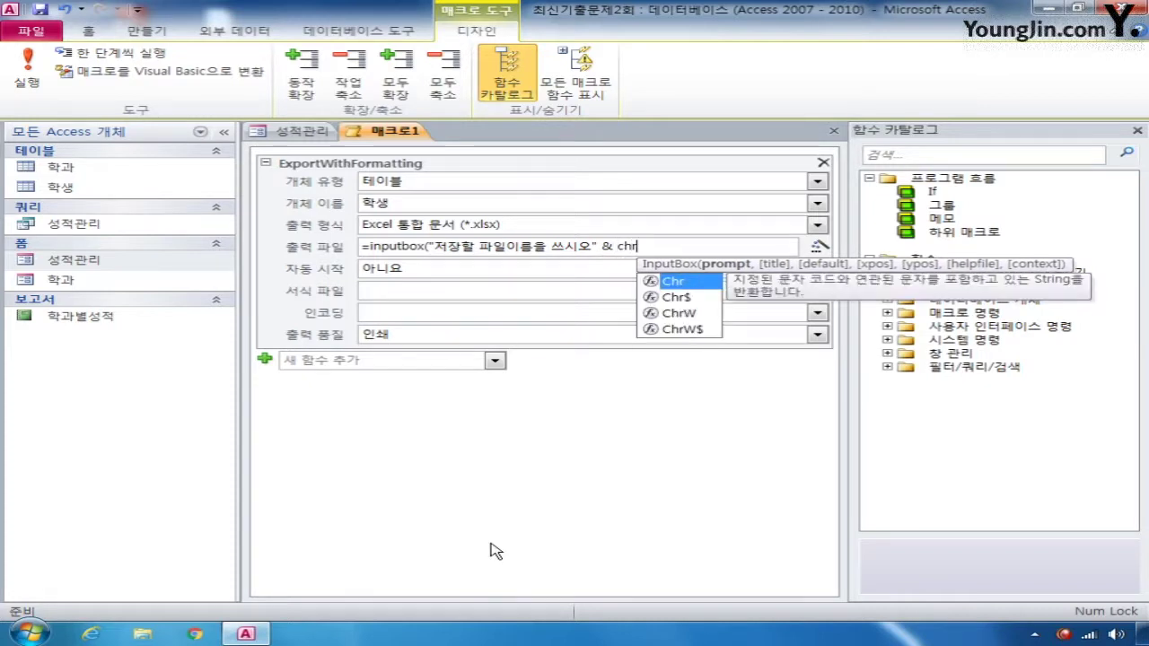
type("(")
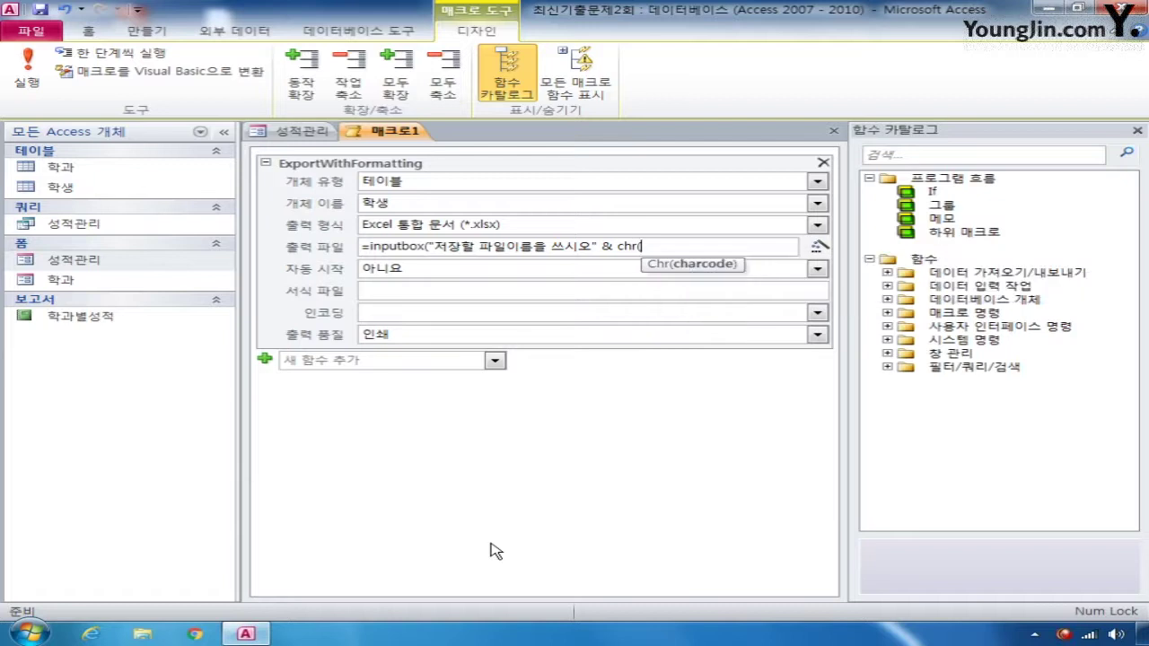
type("13)")
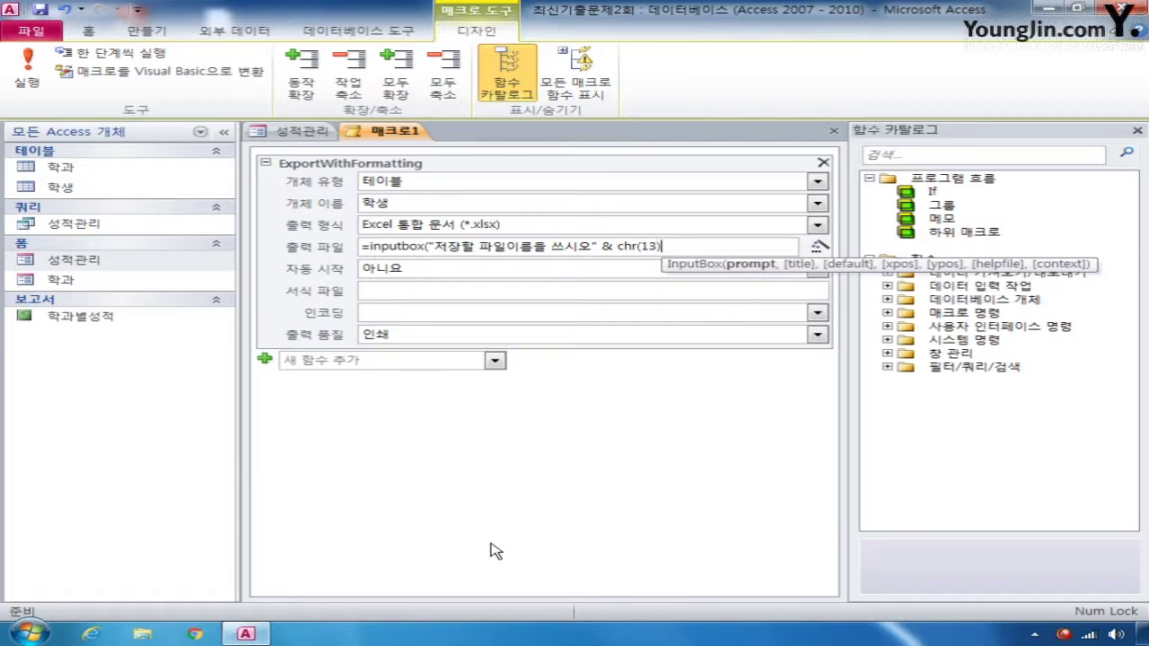
type(" &")
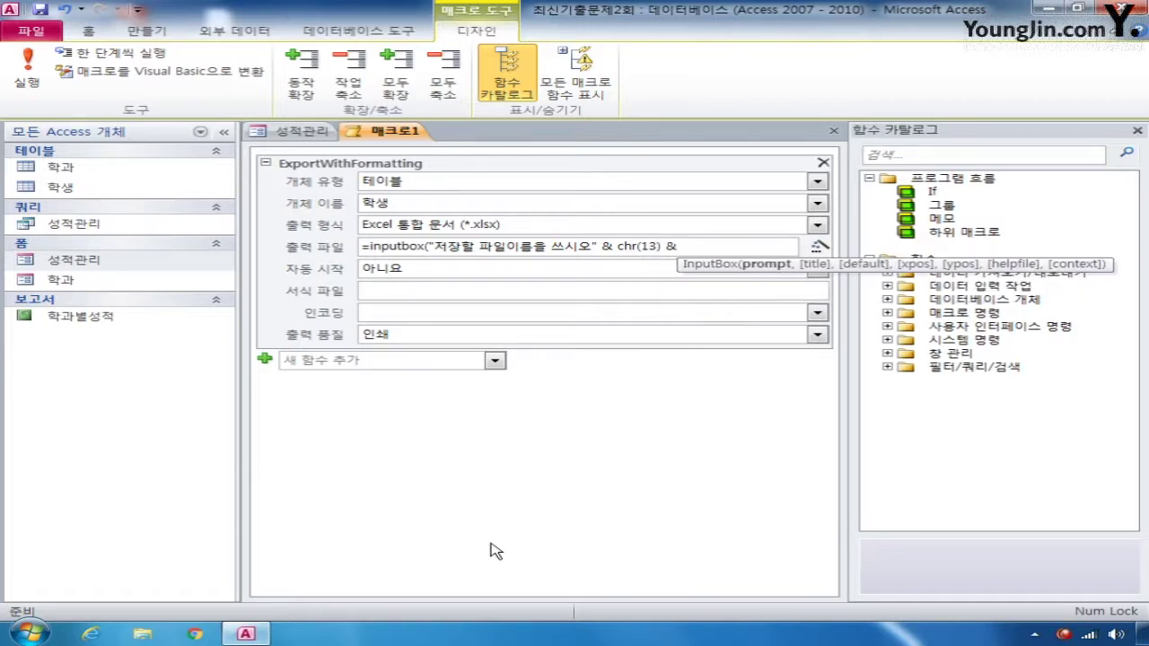
- Add the second prompt line "C:\학생테이블.xlsx로 저장하시오" to the output file expression
type(" \"")
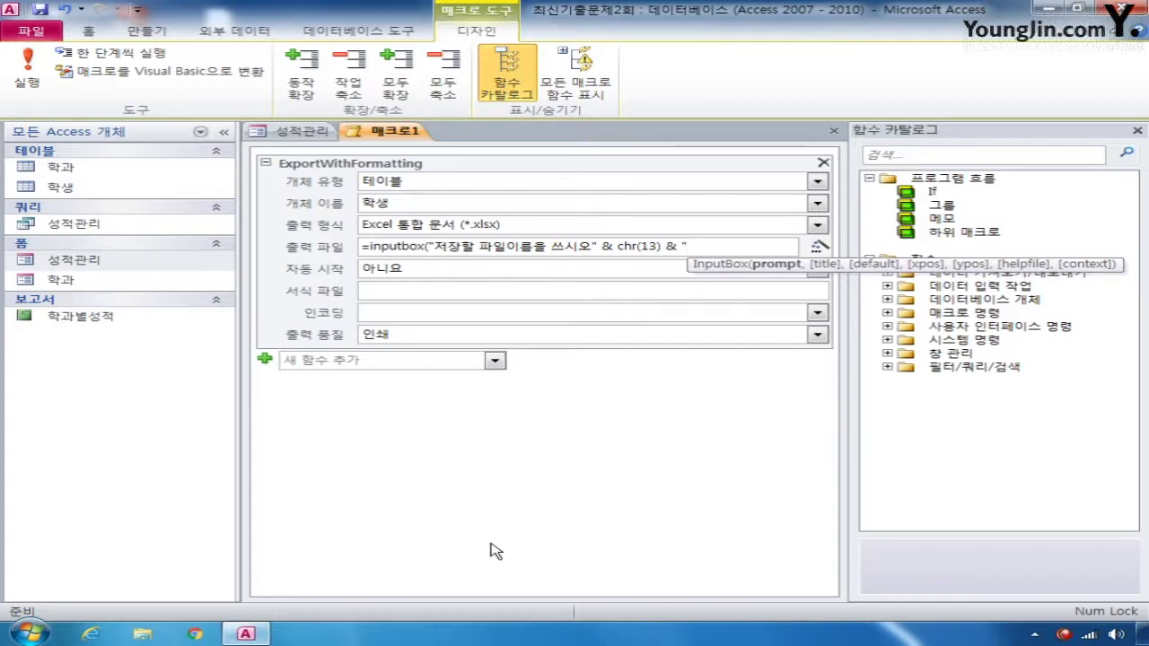
type("C")
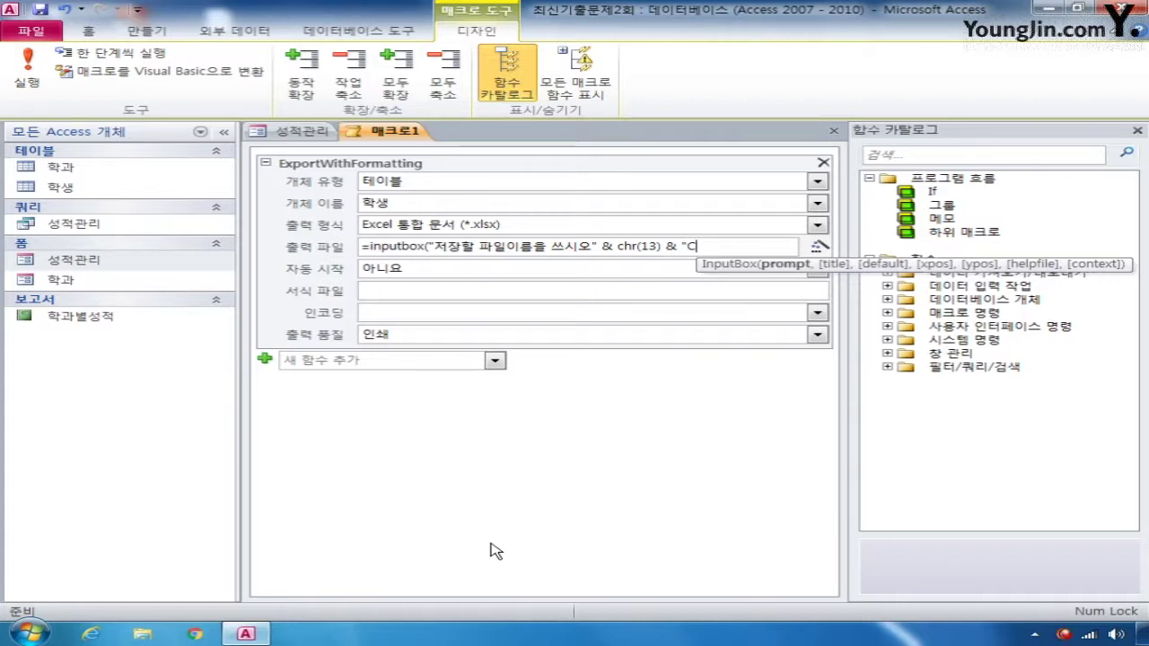
type(":")
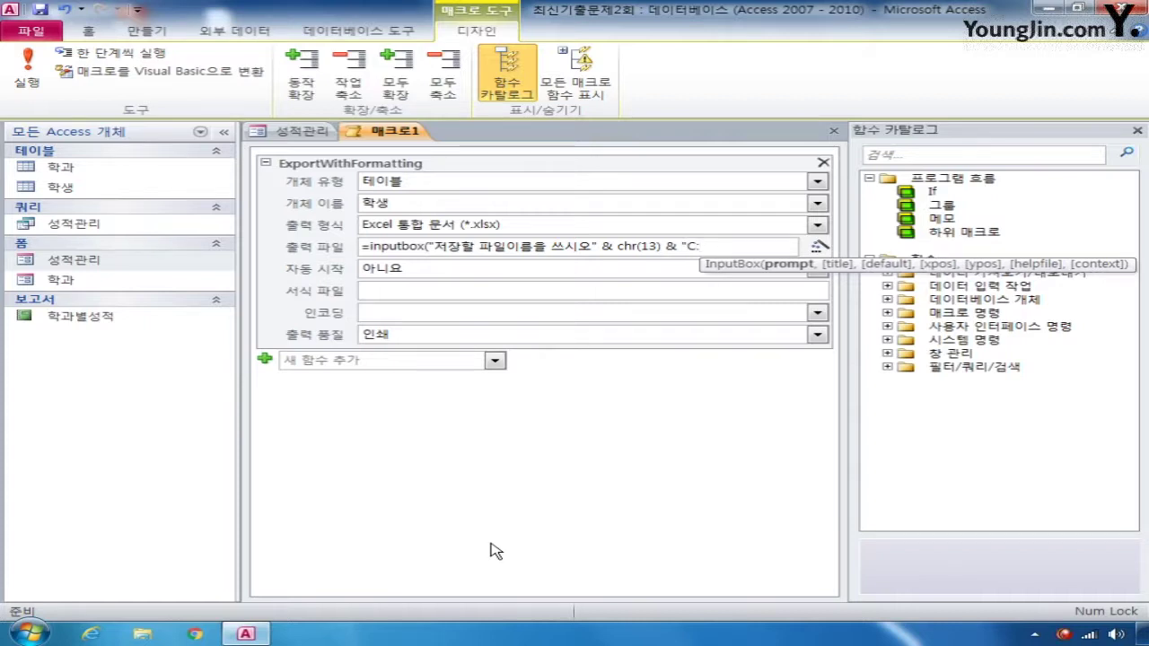
type("\\")
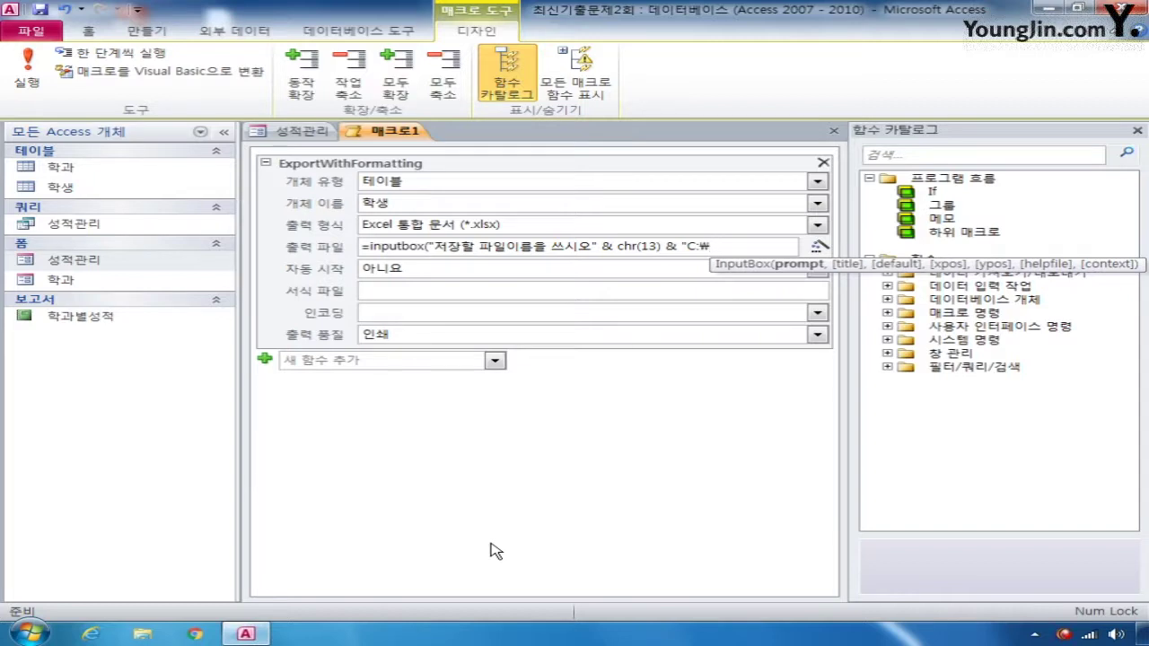
type("학생테이블.xlsx")
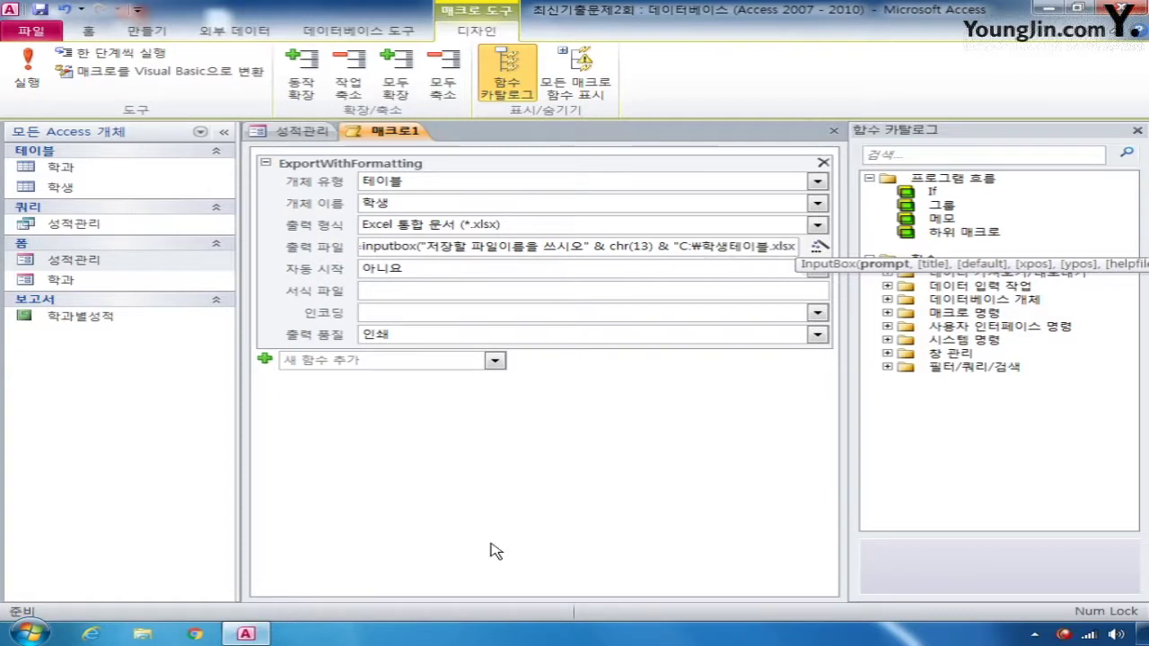
type("로 저장하시오")
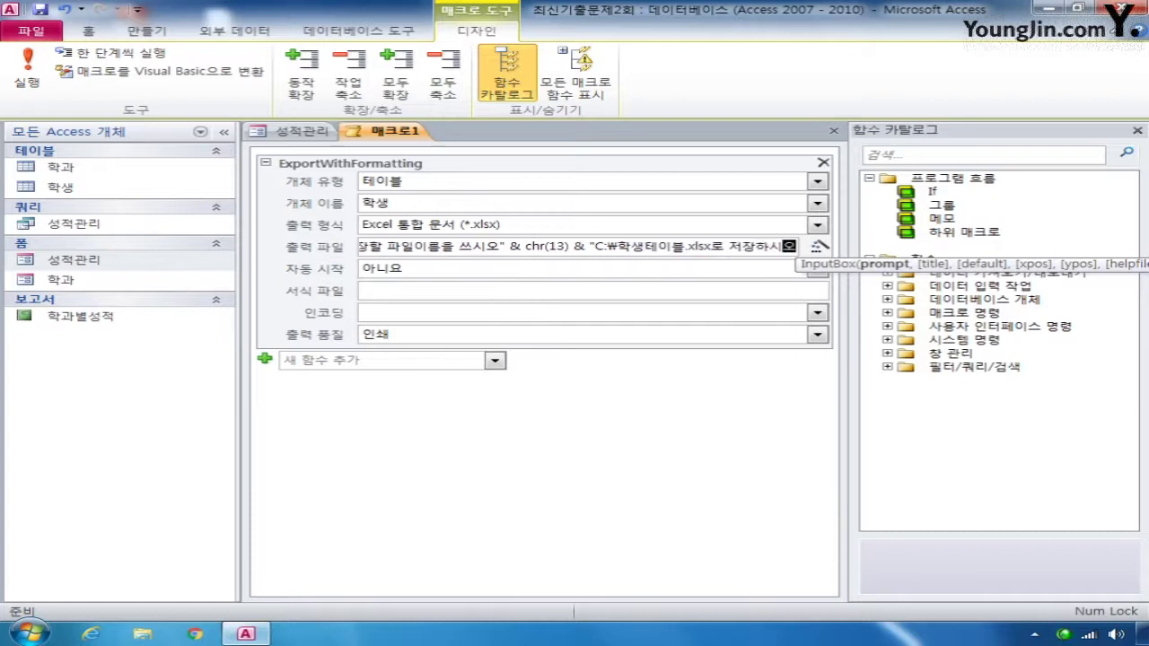
key("Right")
type("\"")
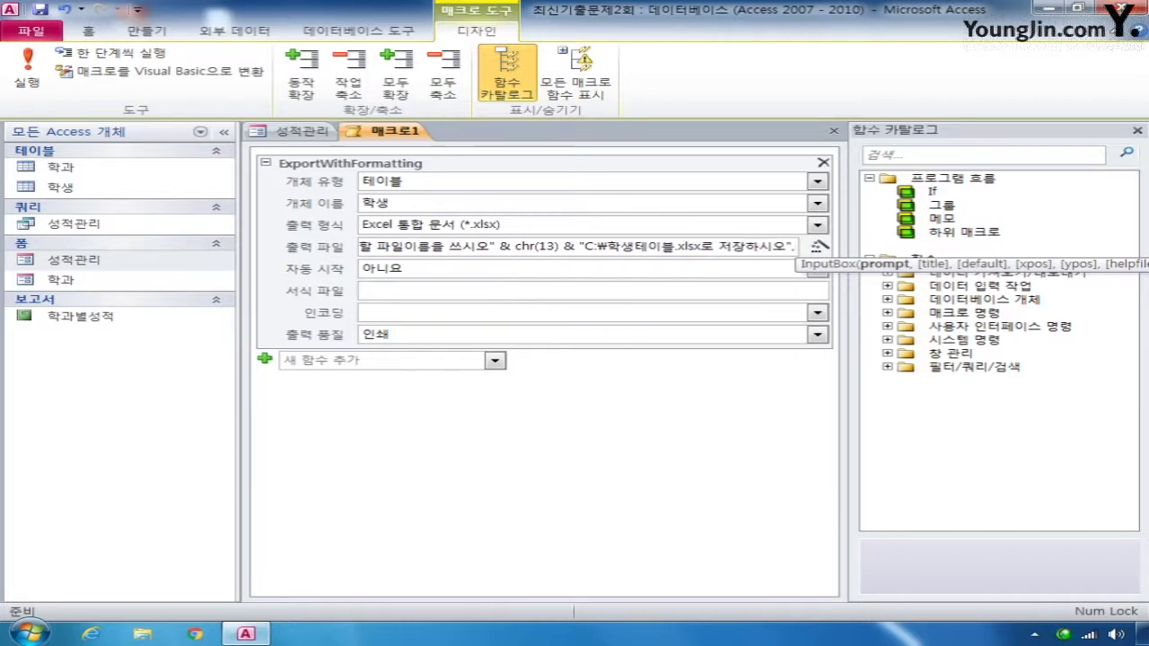
- Add the InputBox title "내보내기" and an empty default argument "", and close the expression's parenthesis
type(",")
type("\"")
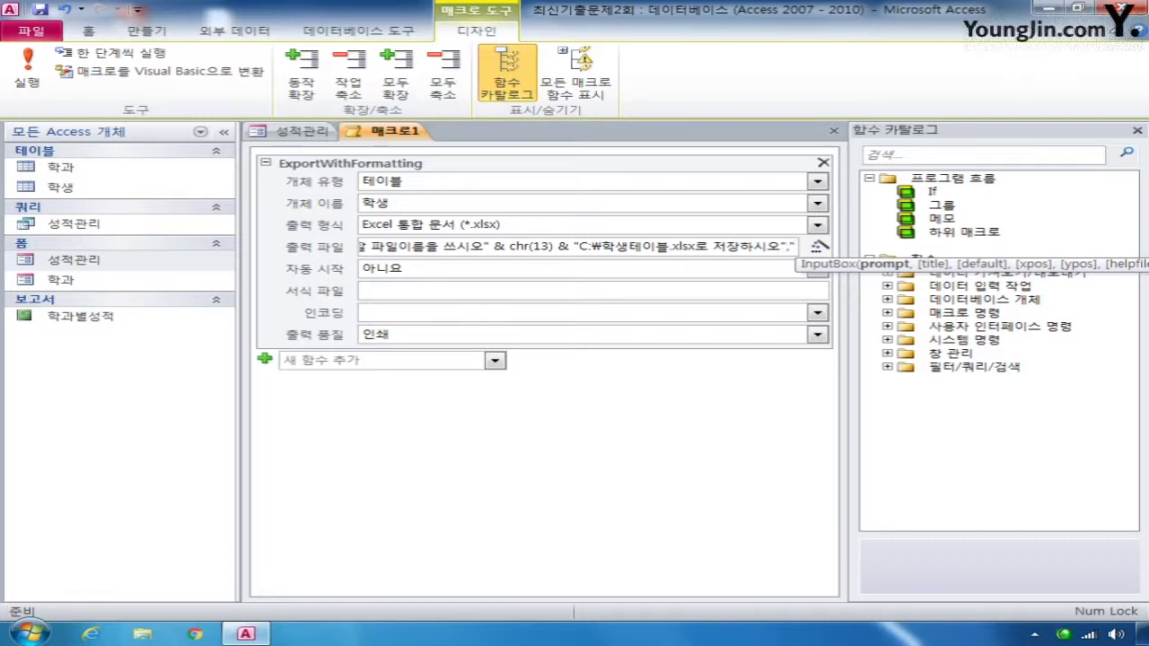
type("내")
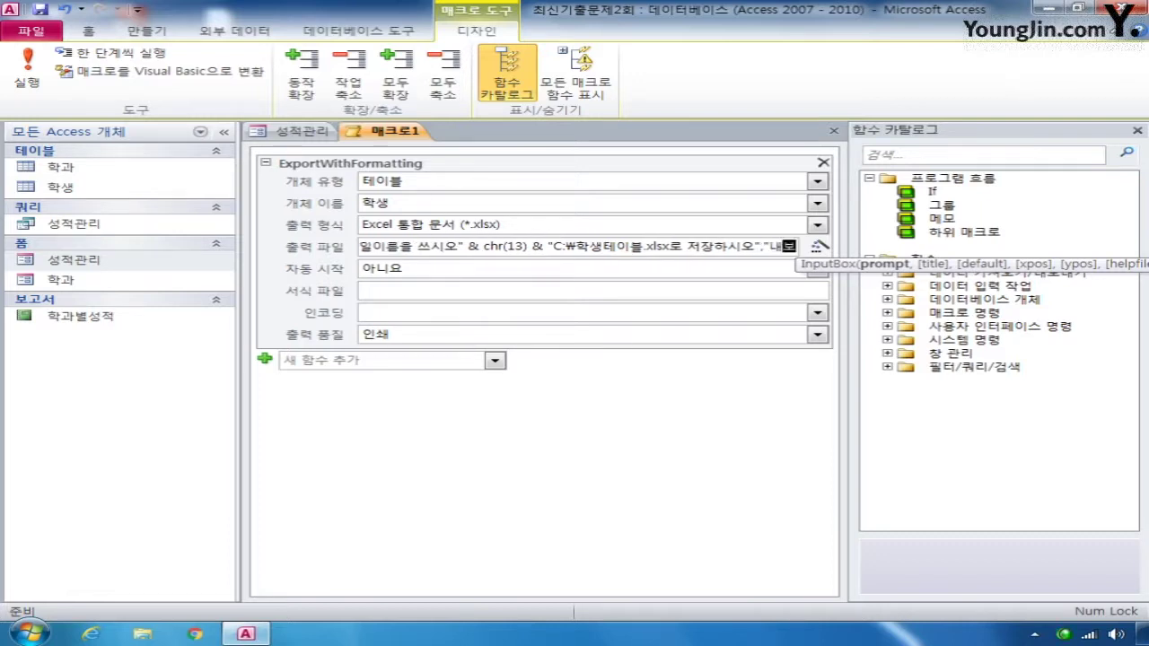
type("보내기\"")
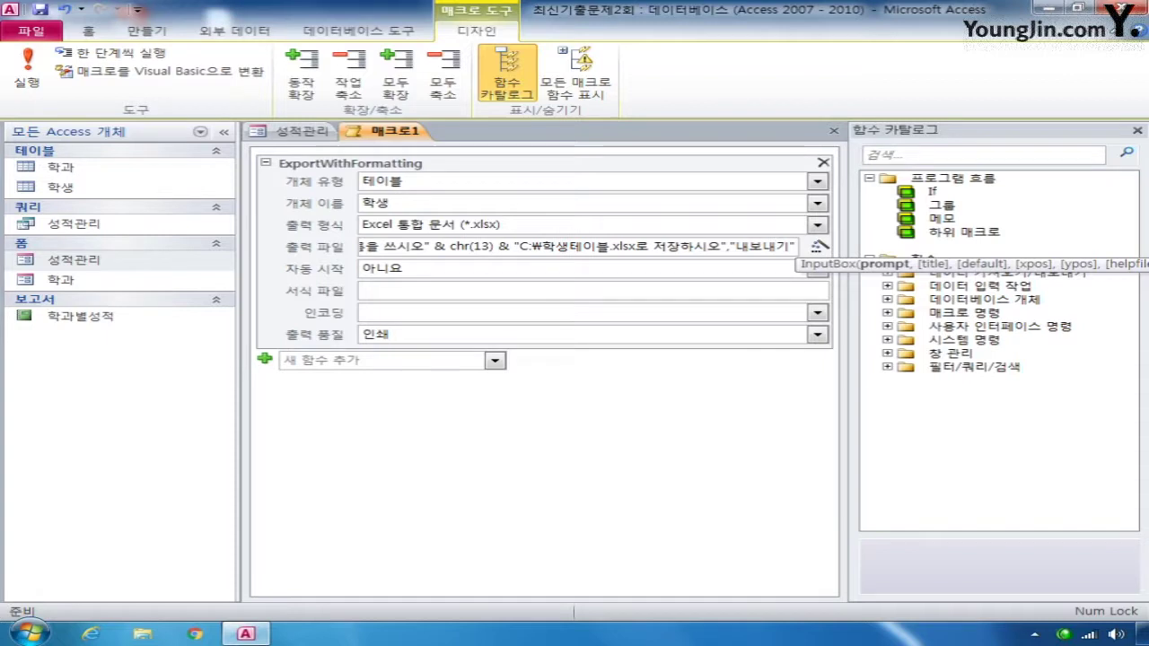
type(")")
type(",")
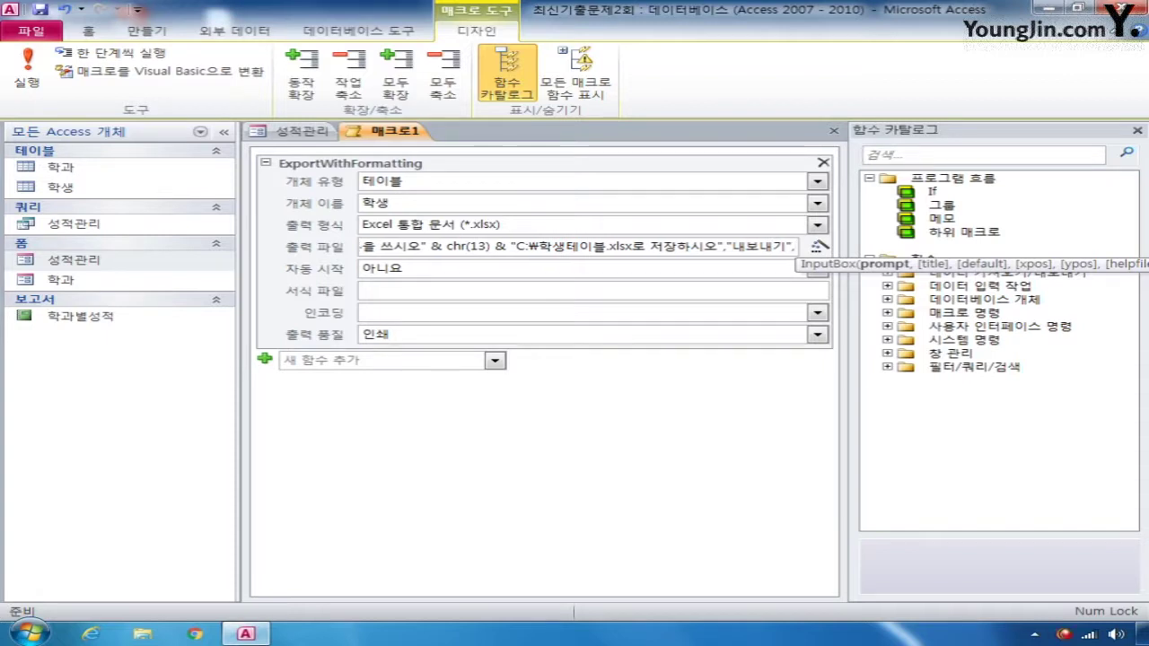
type("\"")
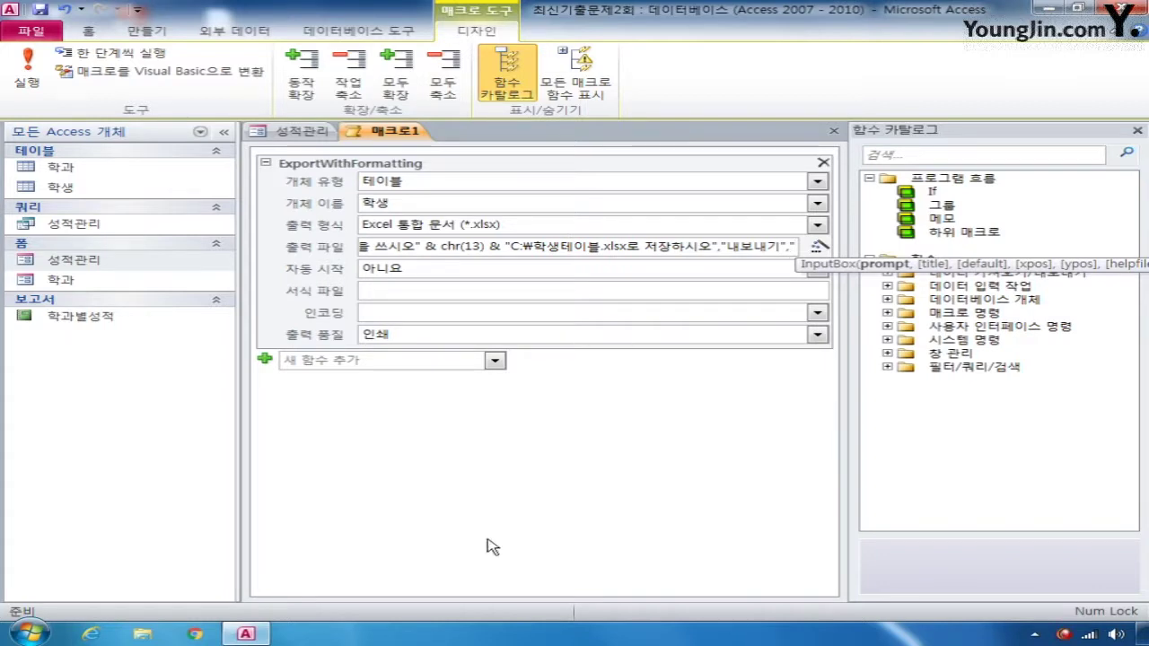
type("\")")
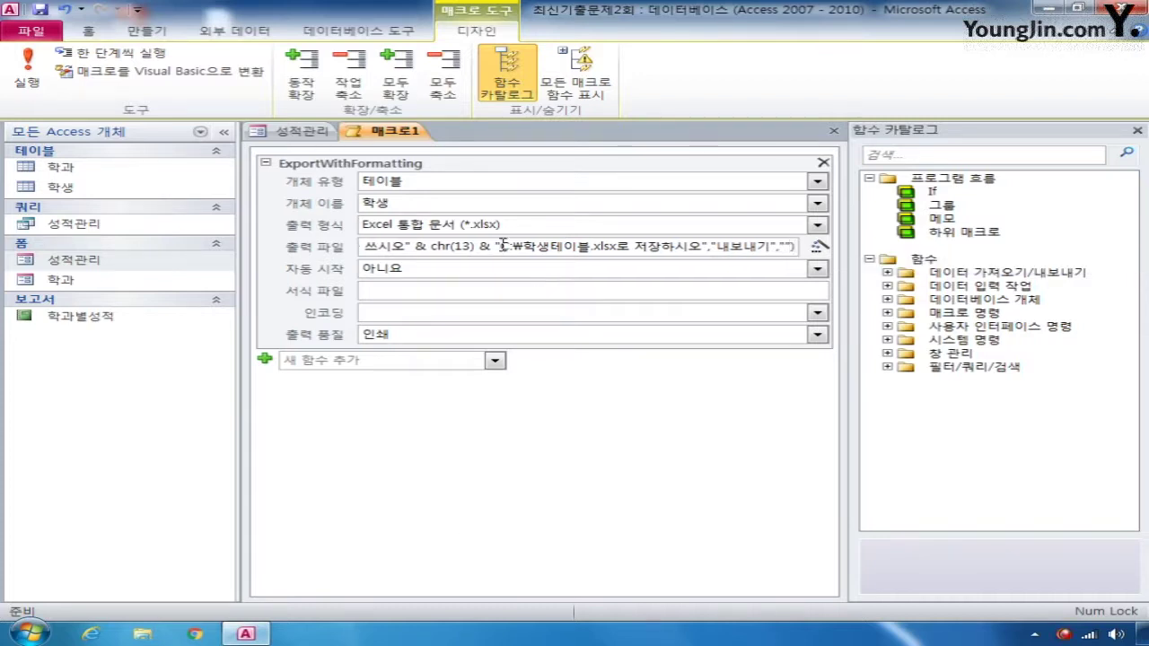
- Copy the path C:\학생테이블.xlsx from the prompt text into the empty quotes of the InputBox default argument
left_click_drag(500, 246, 620, 249)
right_click(583, 251)
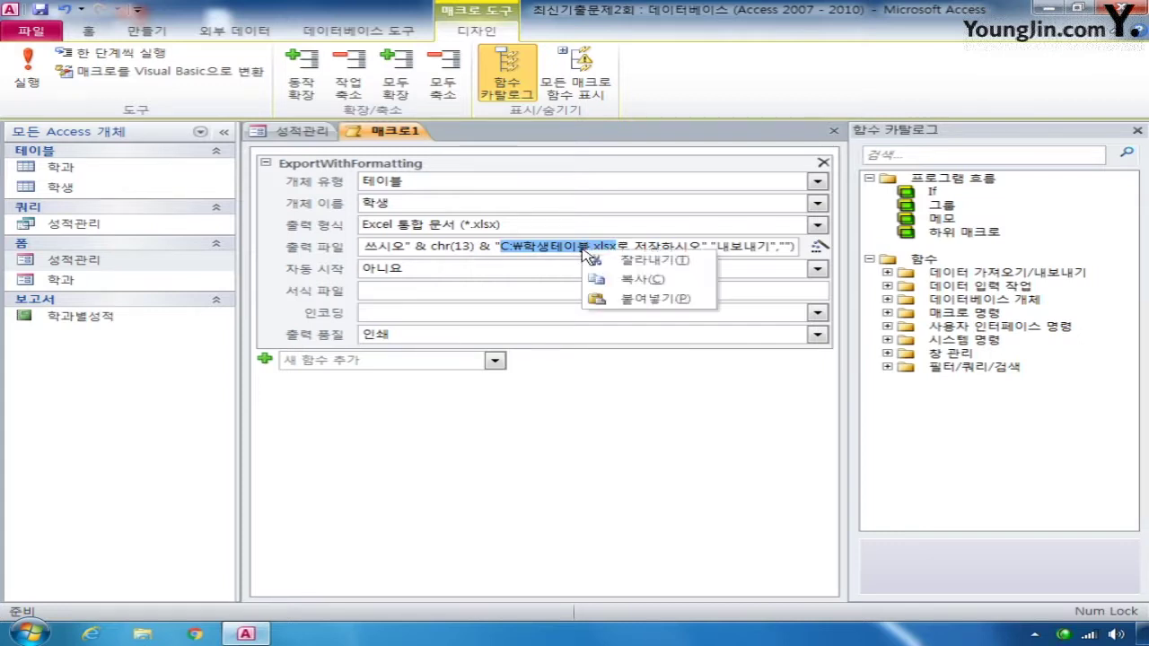
left_click(628, 279)
left_click(790, 246)
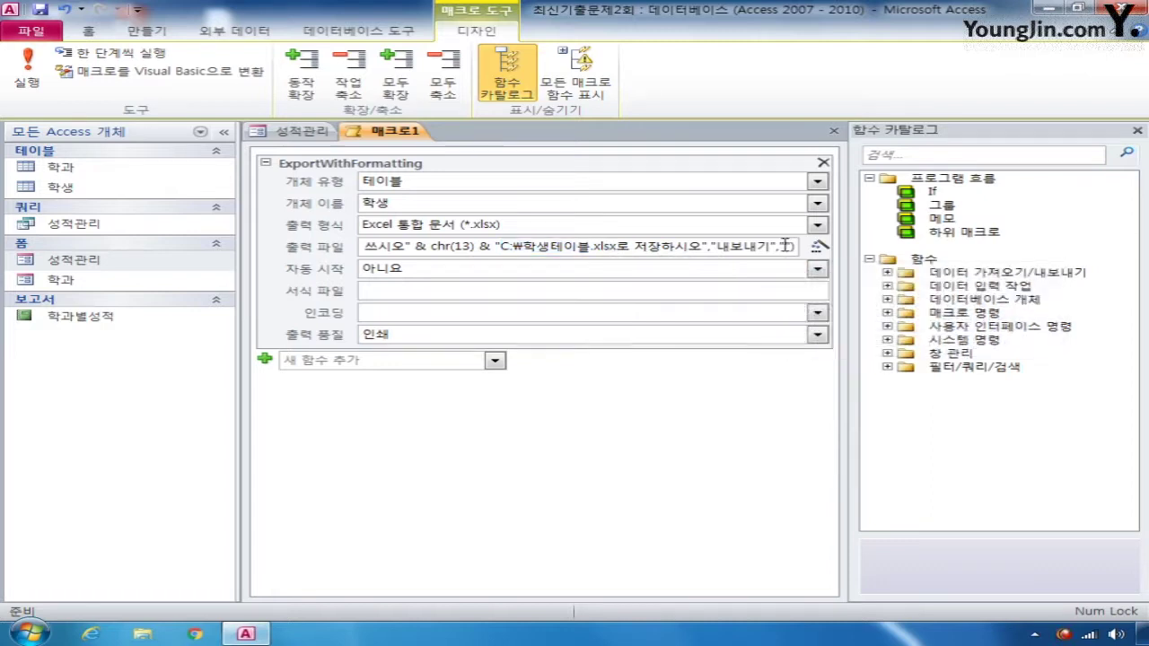
right_click(786, 248)
left_click(856, 294)
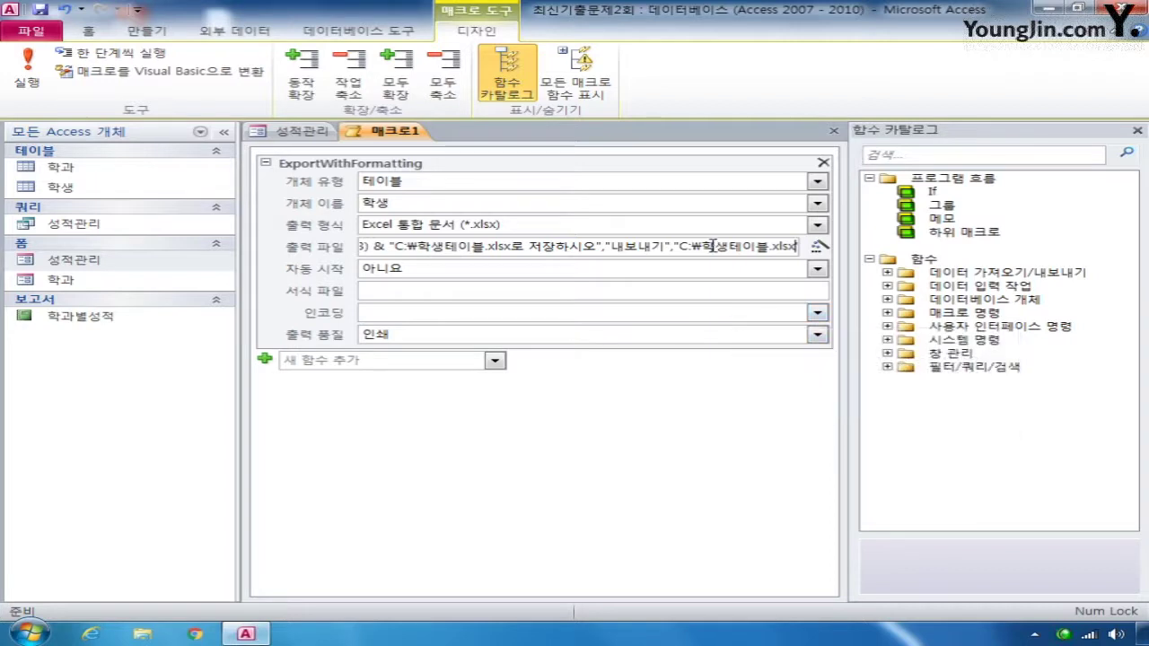
- Close the macro and save it under the name 저장
left_click(834, 130)
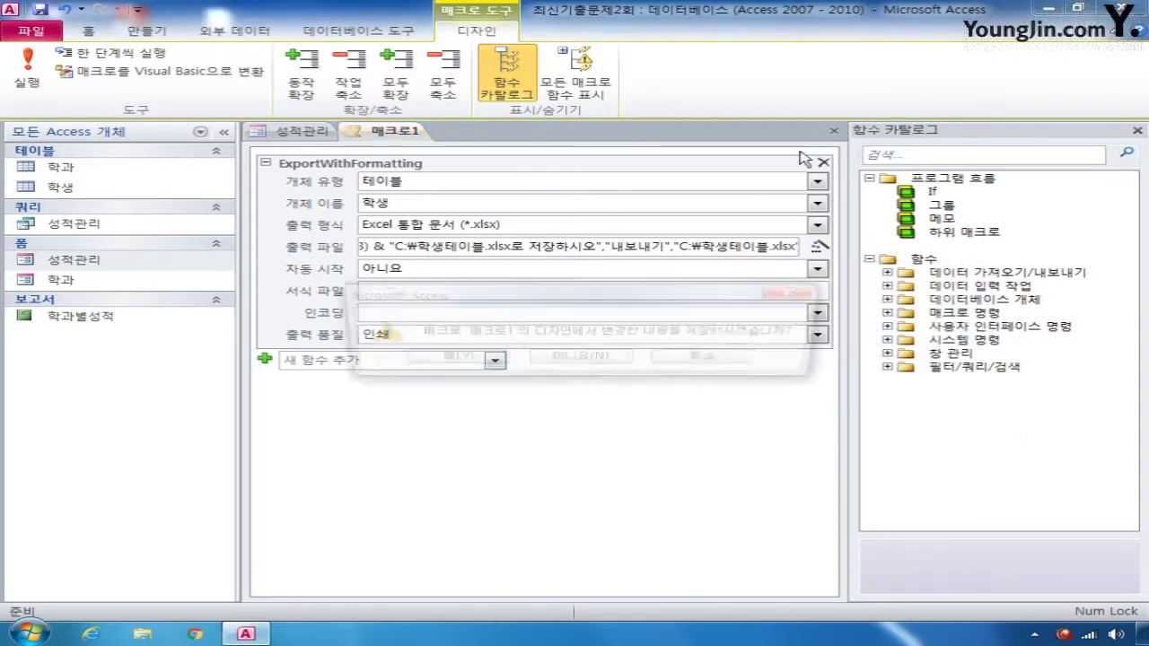
left_click(496, 357)
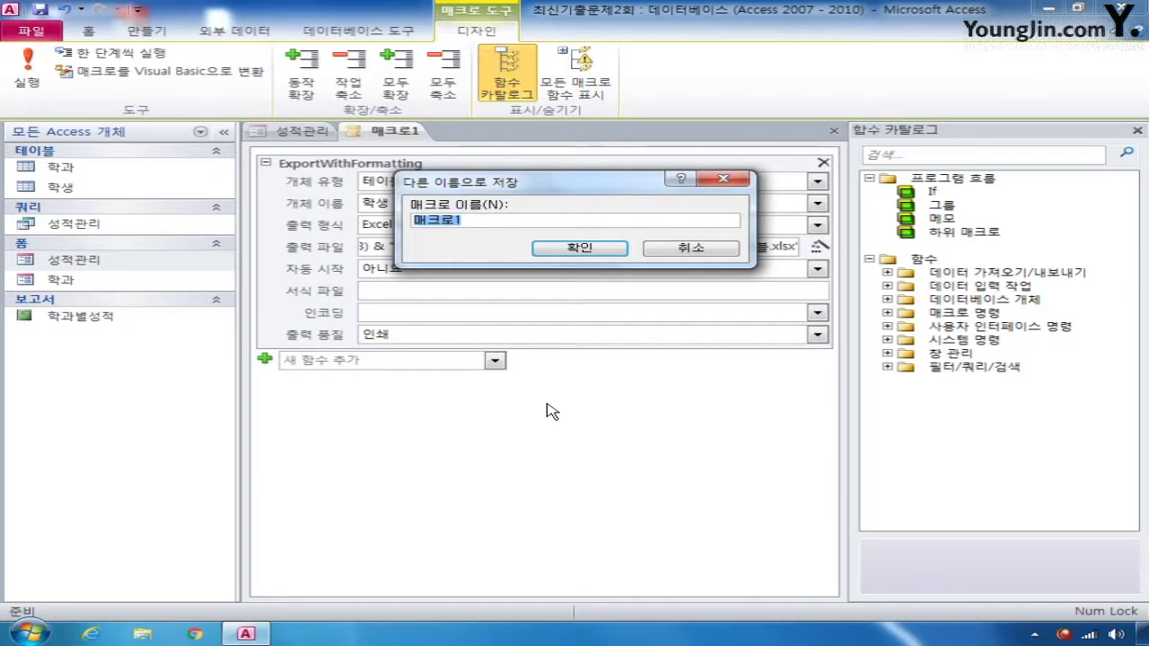
type("저장")
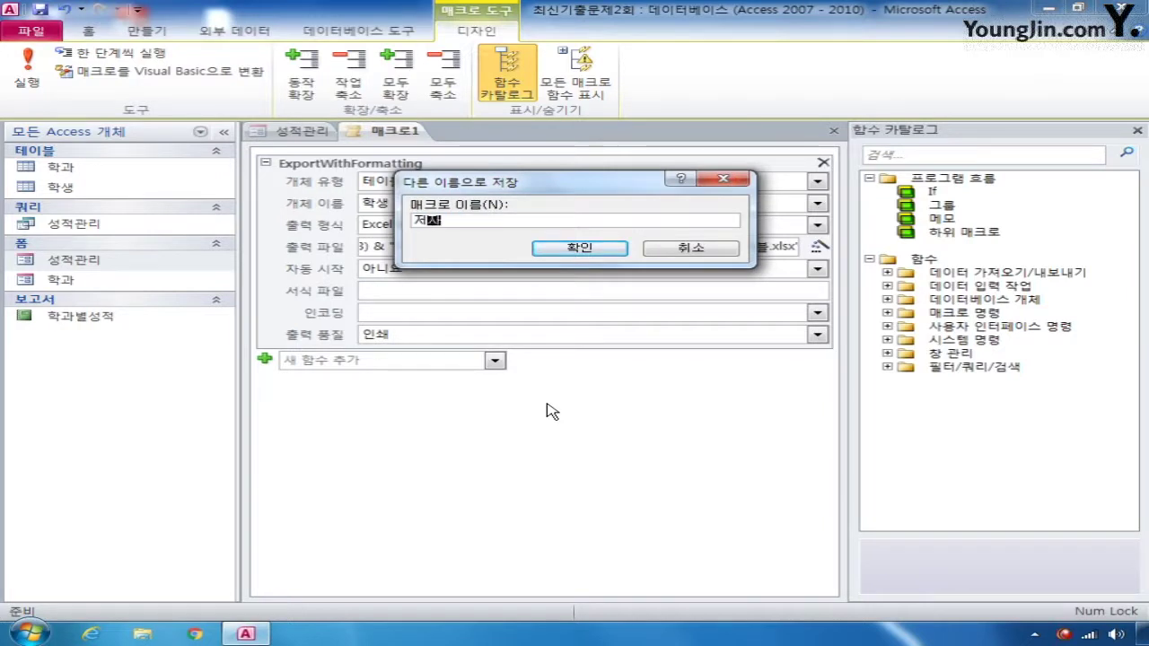
key("Return")
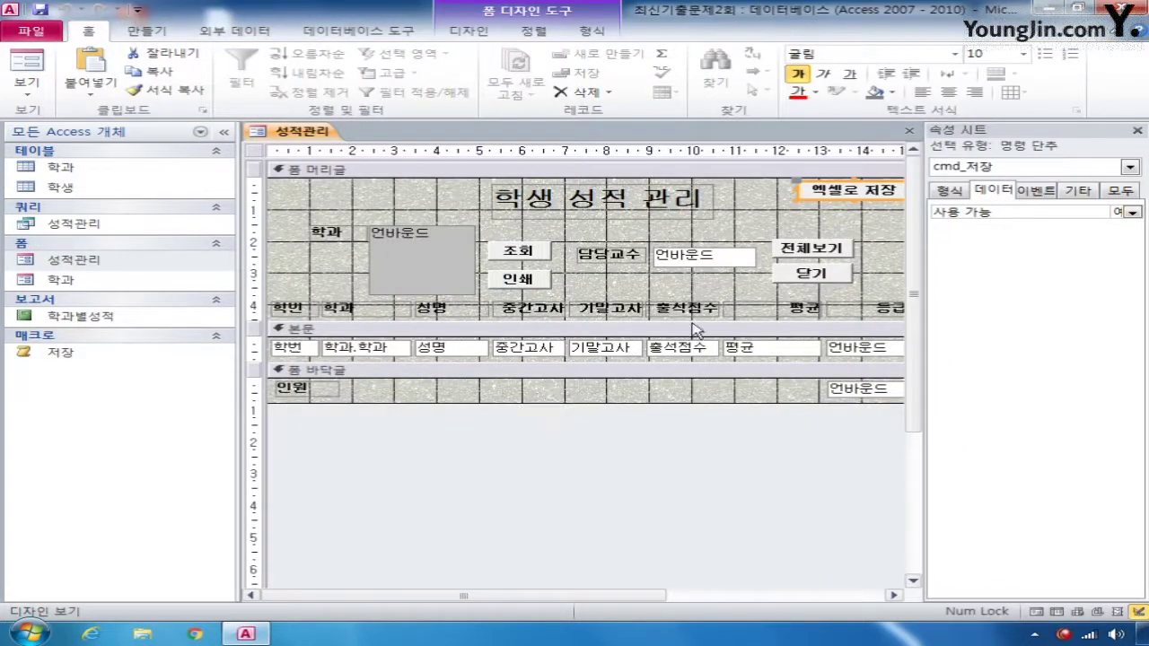
- Assign the 저장 macro to the On Click event of the cmd_저장 button, widening the property sheet to read its choices
left_click(1040, 190)
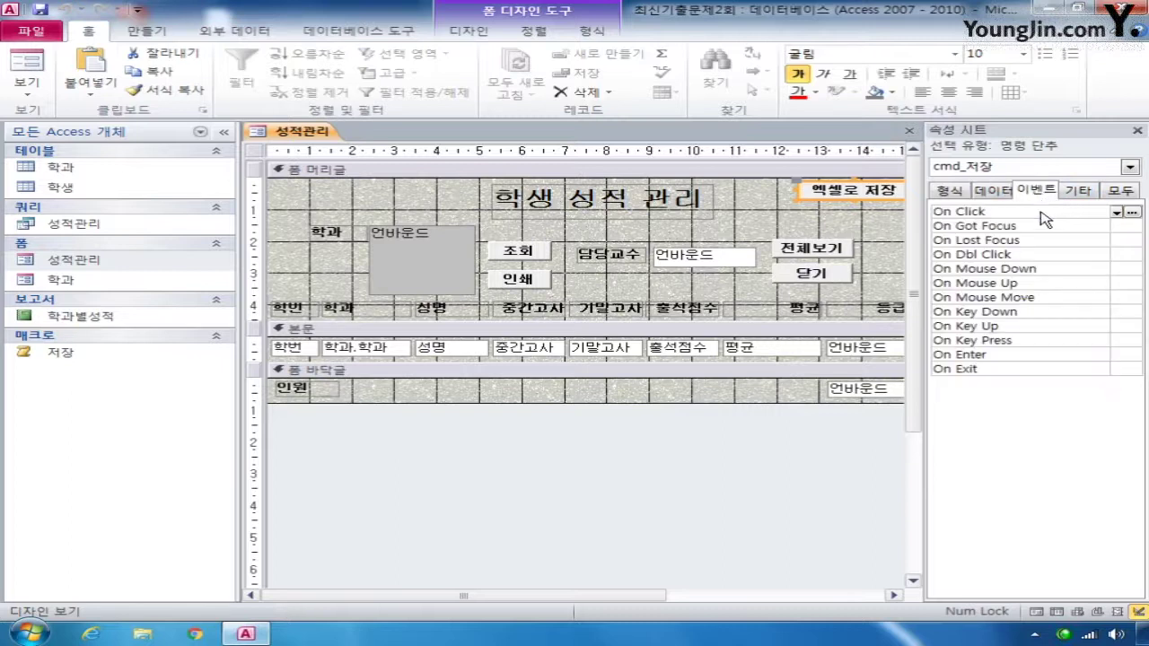
left_click(1113, 213)
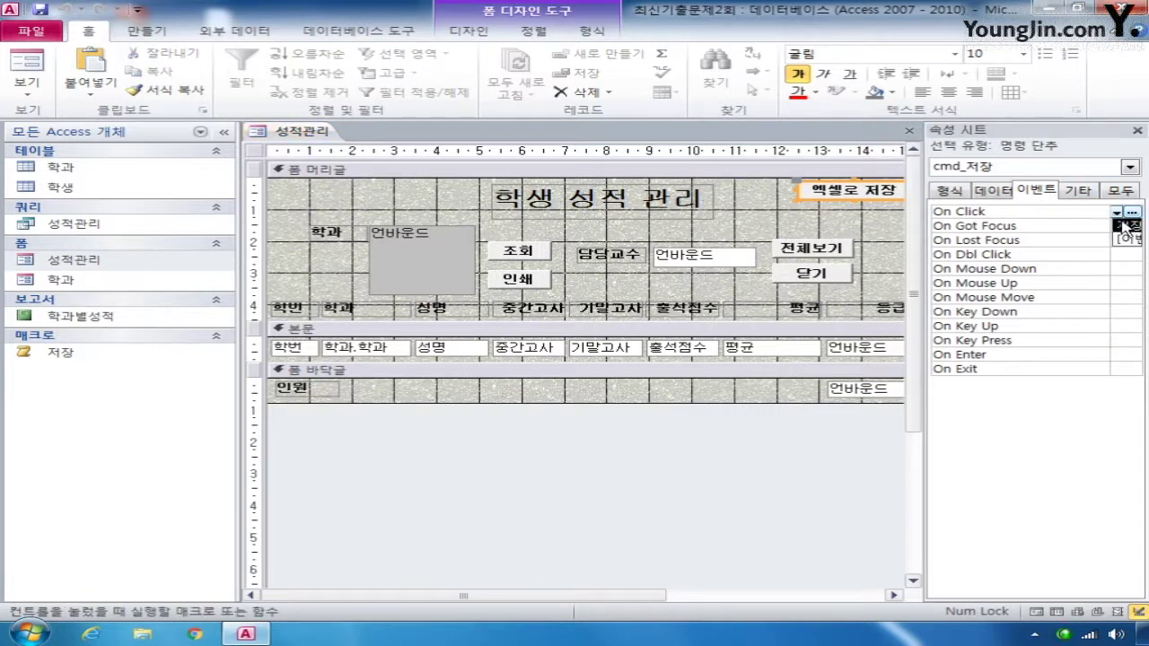
left_click_drag(926, 225, 860, 231)
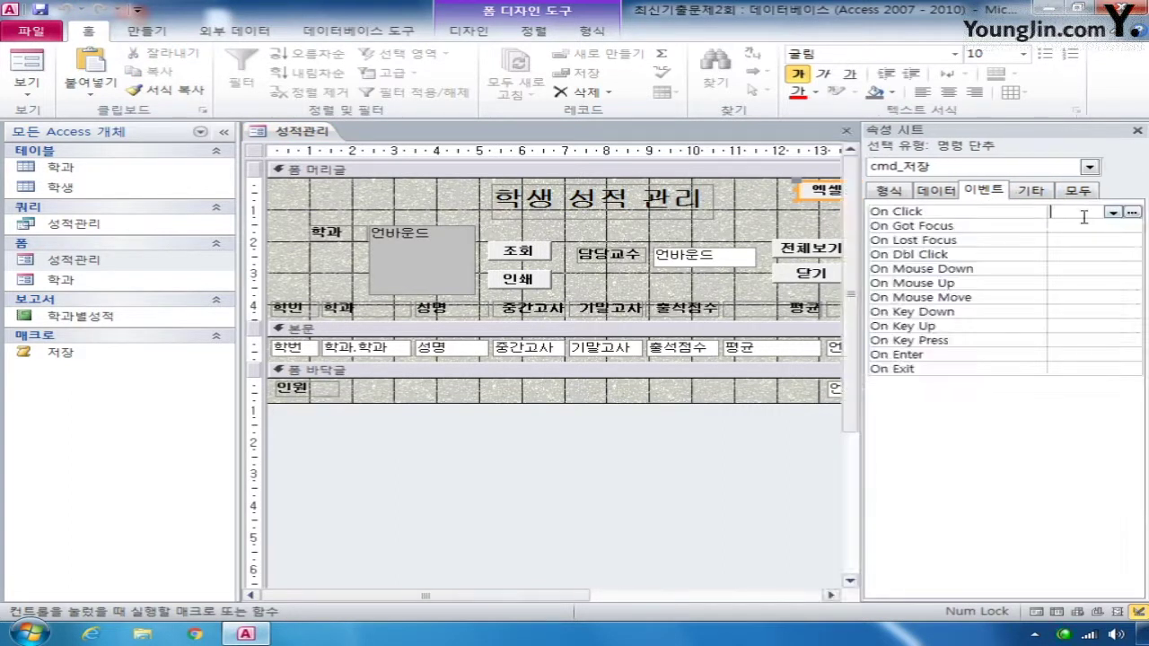
left_click(1112, 212)
left_click(1069, 221)
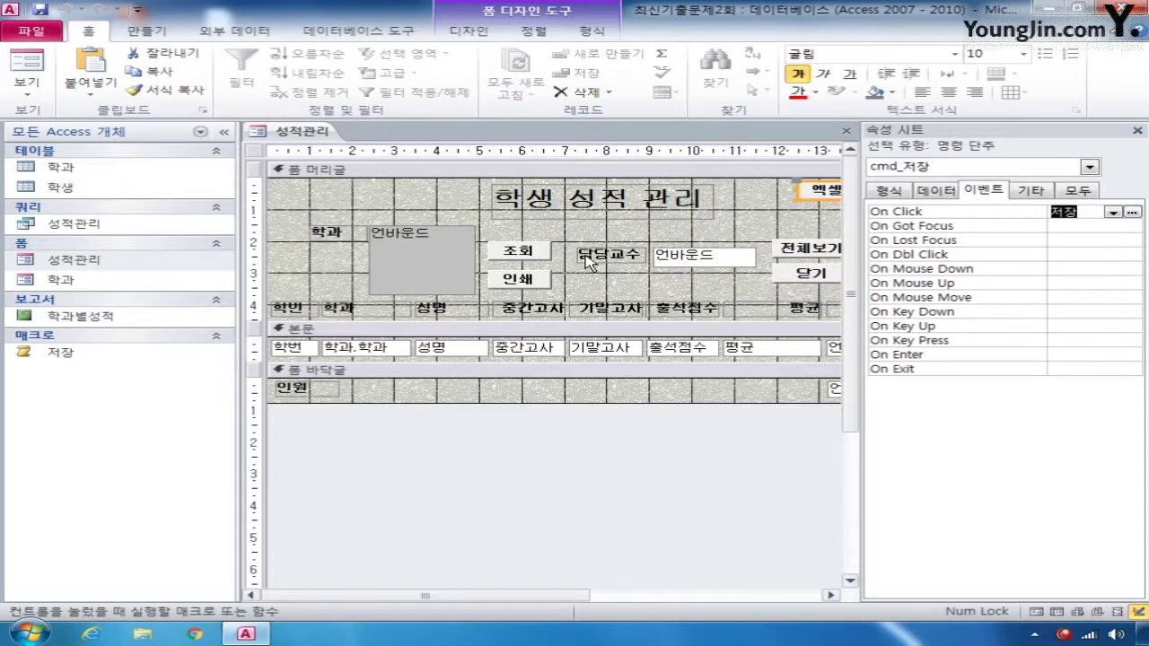
- Select the whole 성적관리 form and set its default view (기본 보기) to 연속 폼
left_click(1082, 191)
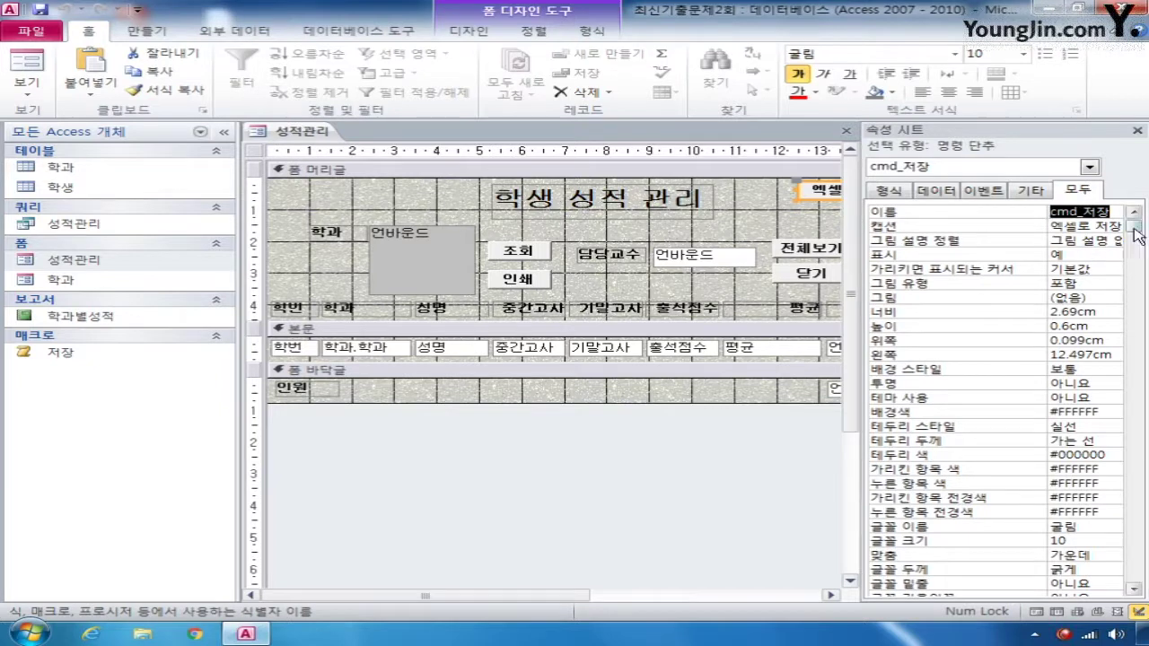
left_click(255, 151)
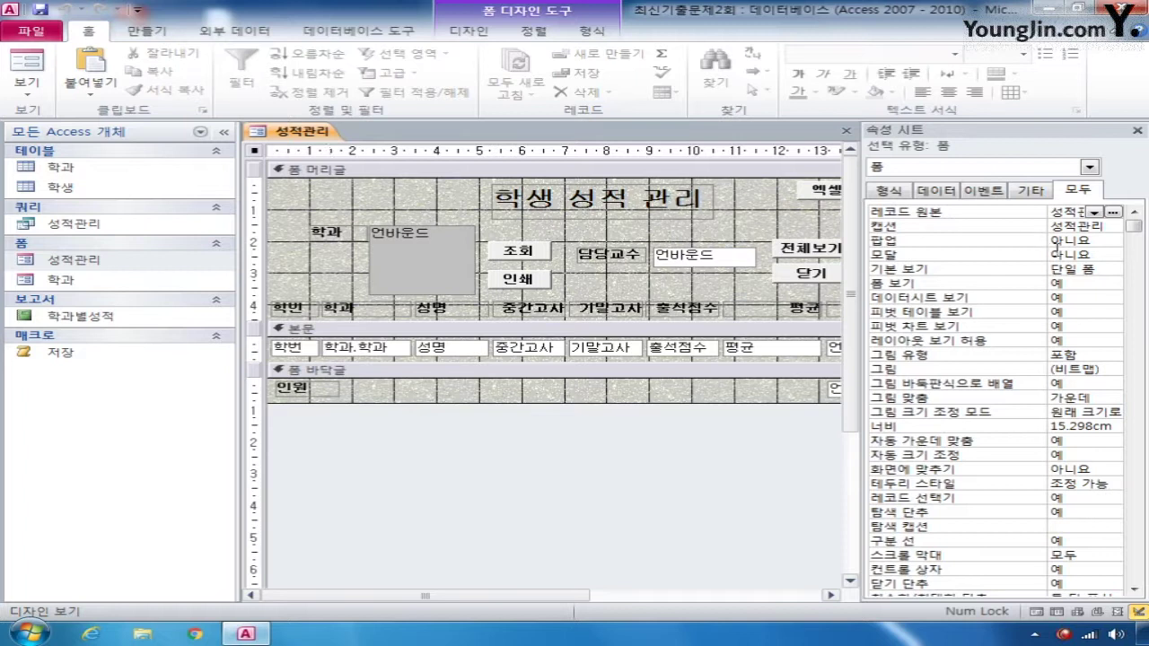
left_click(1112, 269)
left_click(1113, 270)
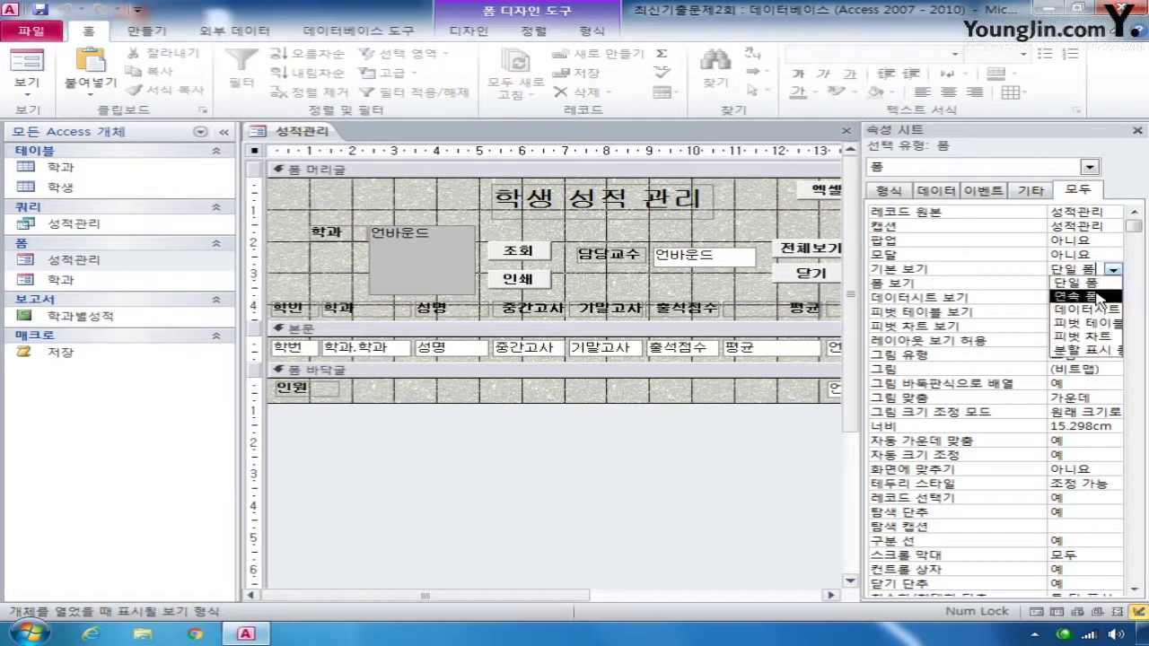
left_click(1090, 295)
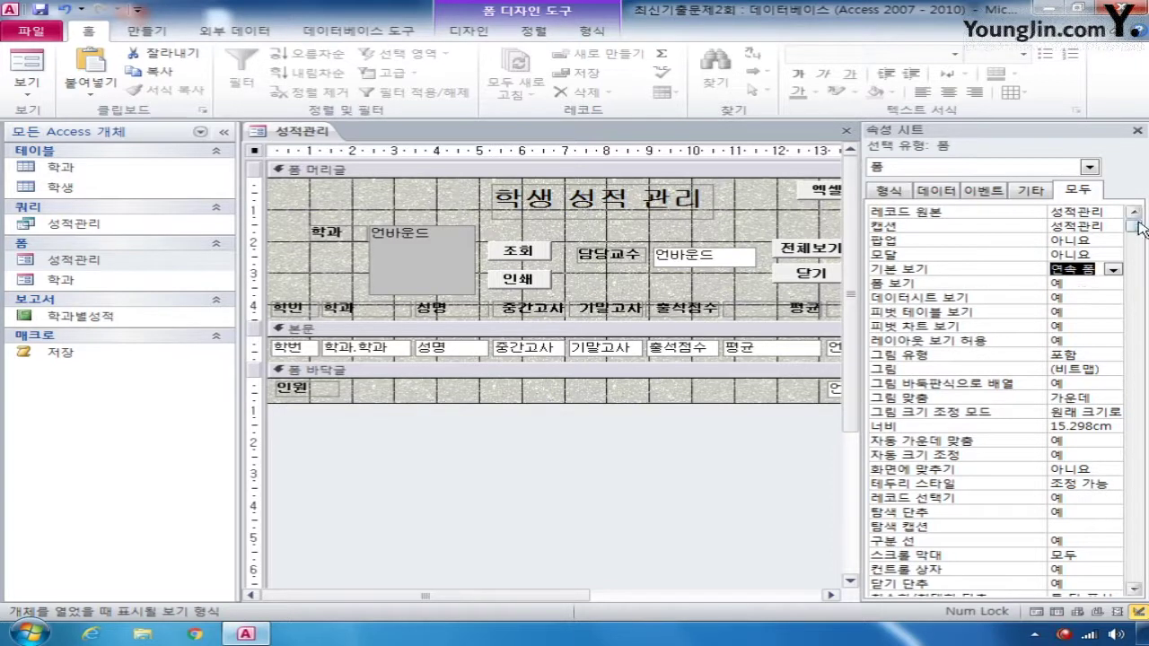
- Set the form's minimize/maximize buttons property (최소화/최대화 단추) to 표시 안 함
left_click_drag(1137, 230, 1135, 249)
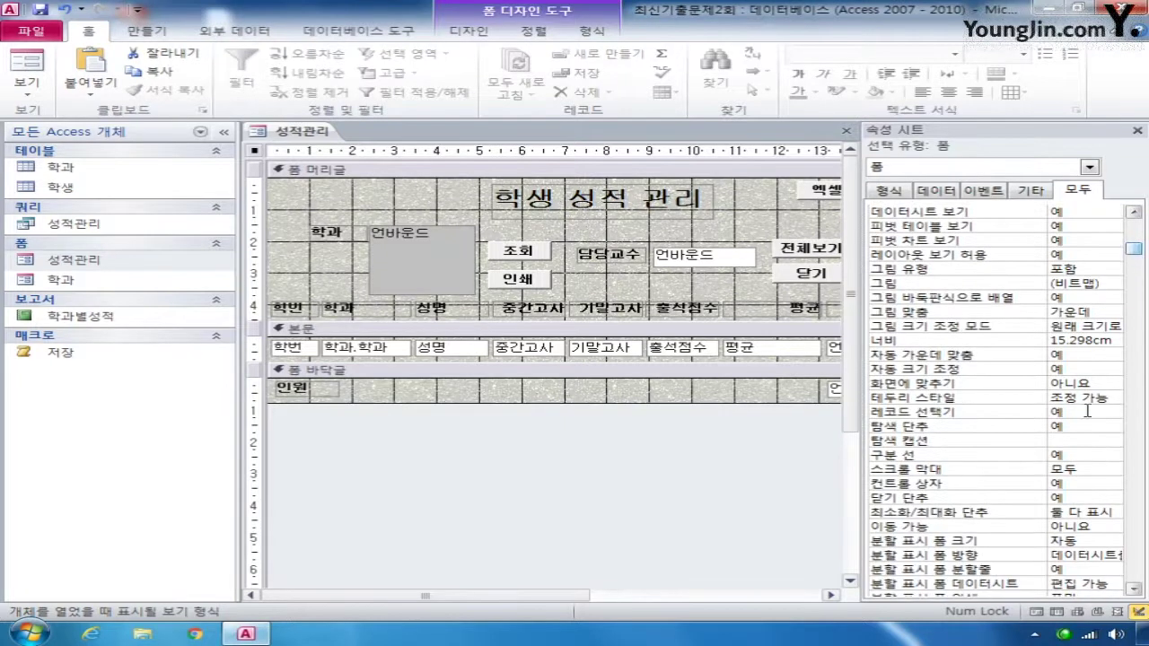
left_click(1080, 514)
left_click(1114, 512)
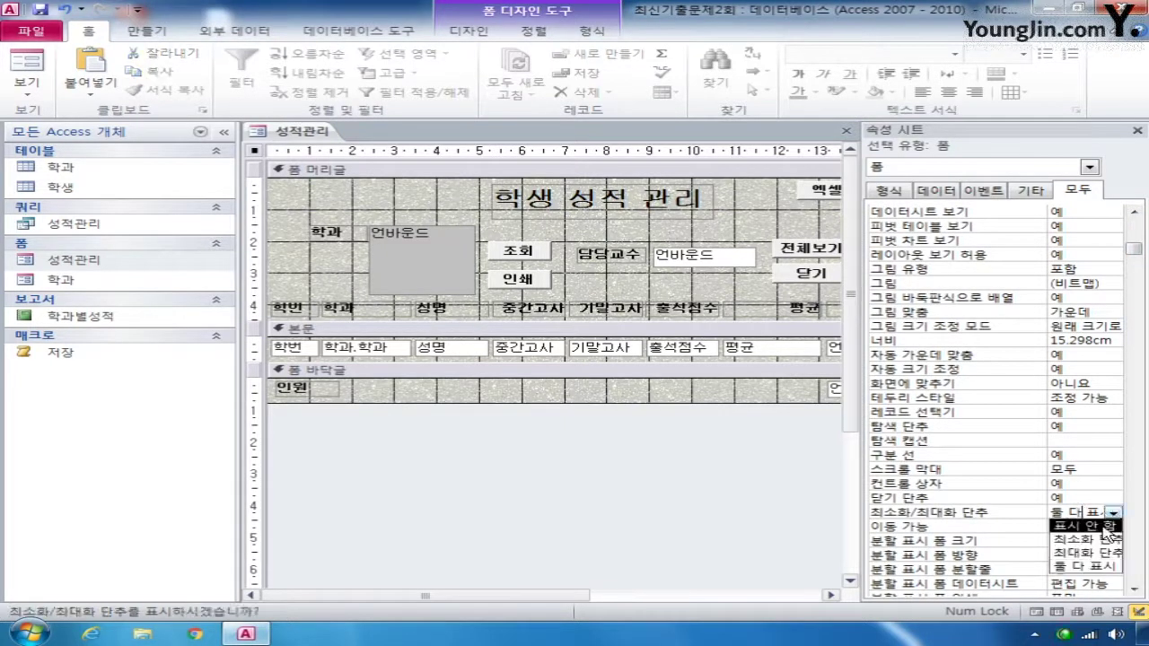
left_click(1104, 527)
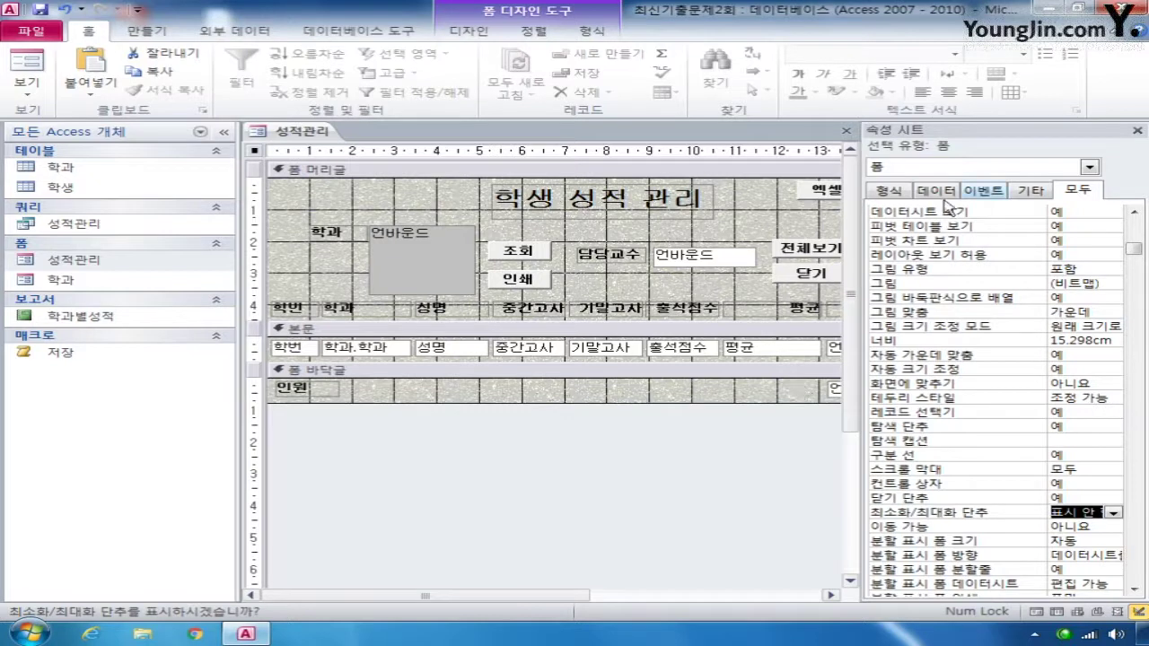
- Select the txt_등급 text box and begin its control source (컨트롤 원본) expression with =iif in the zoom editor (확대/축소)
left_click(1089, 168)
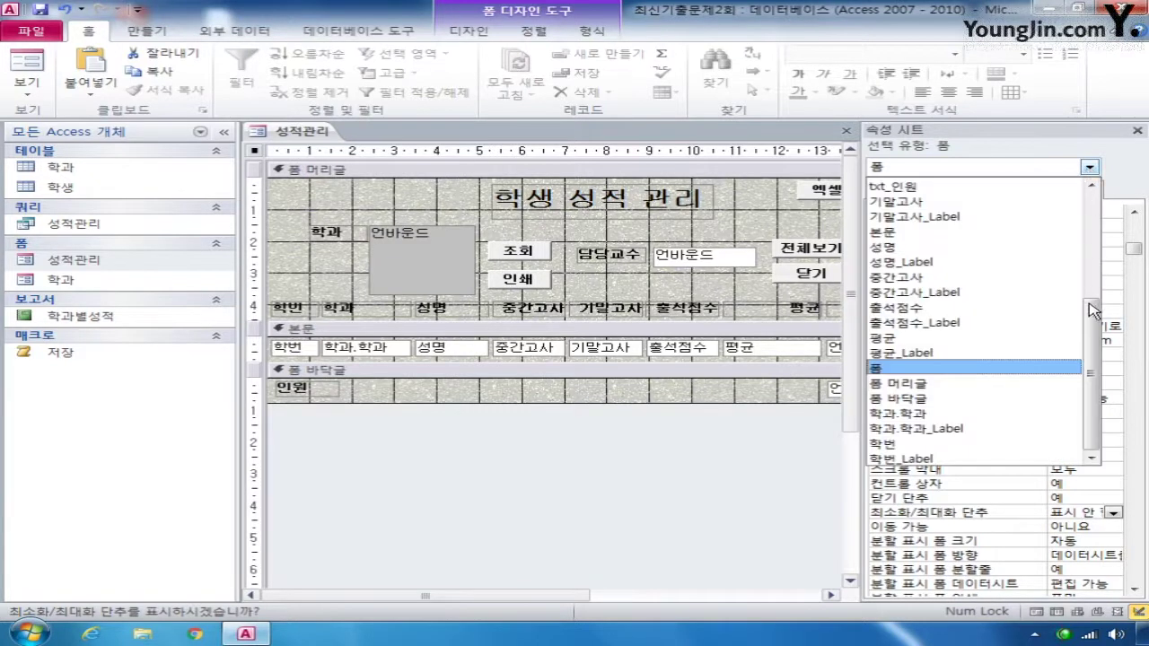
scroll(1094, 312, "up", 1)
left_click(1005, 219)
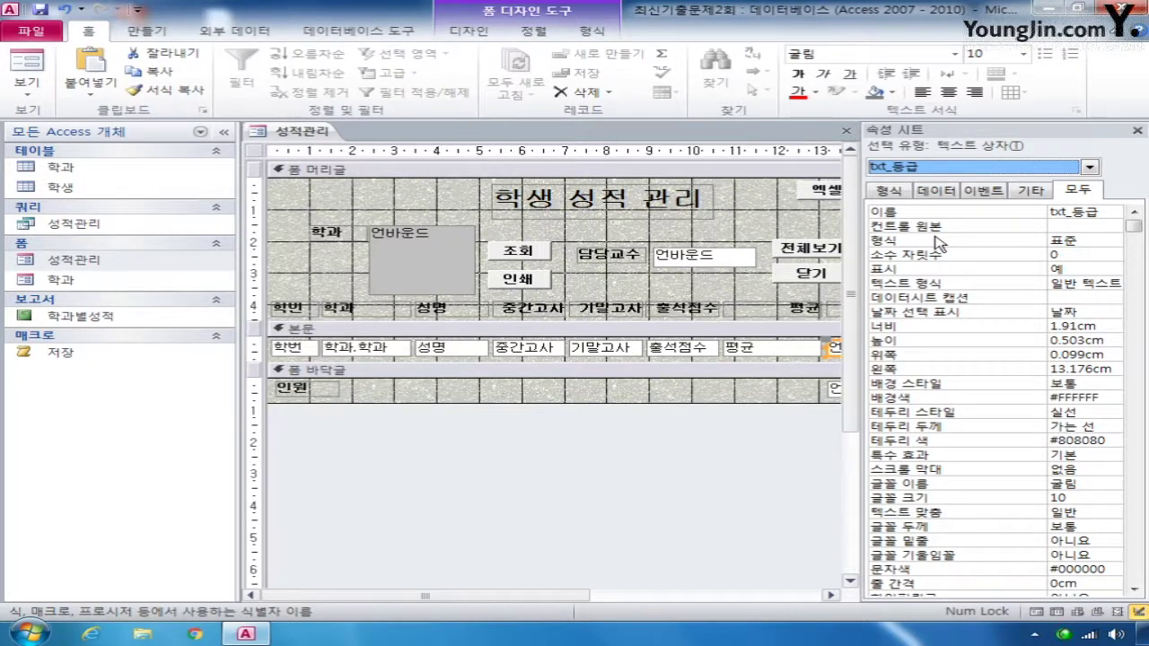
left_click(1076, 225)
right_click(1076, 224)
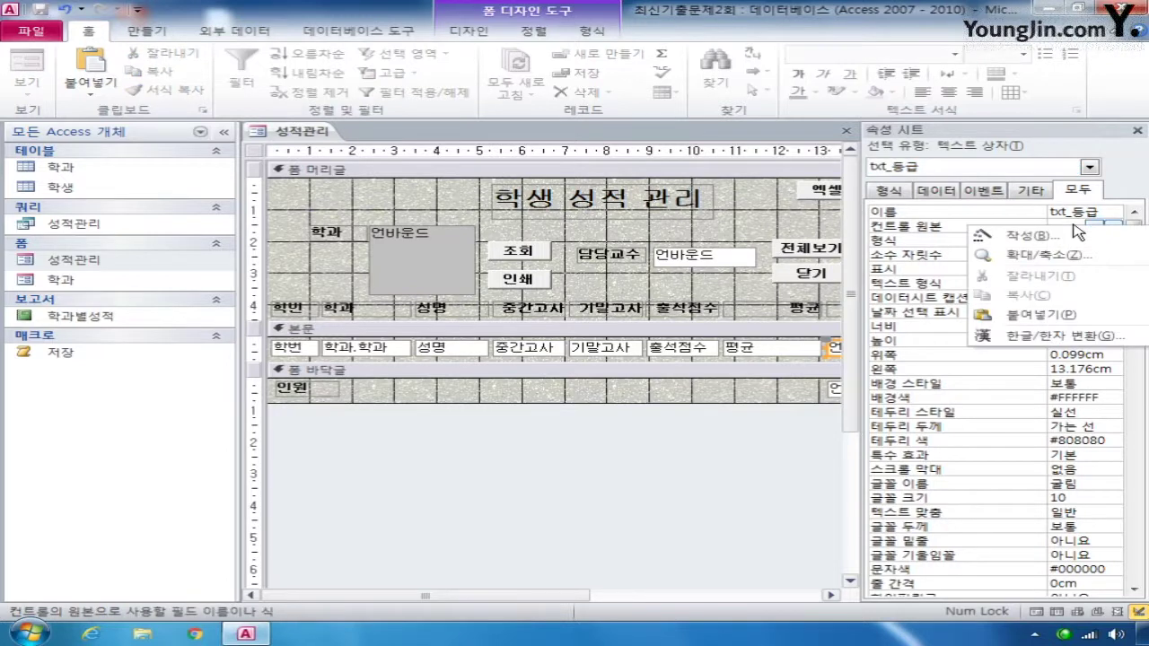
left_click(1078, 259)
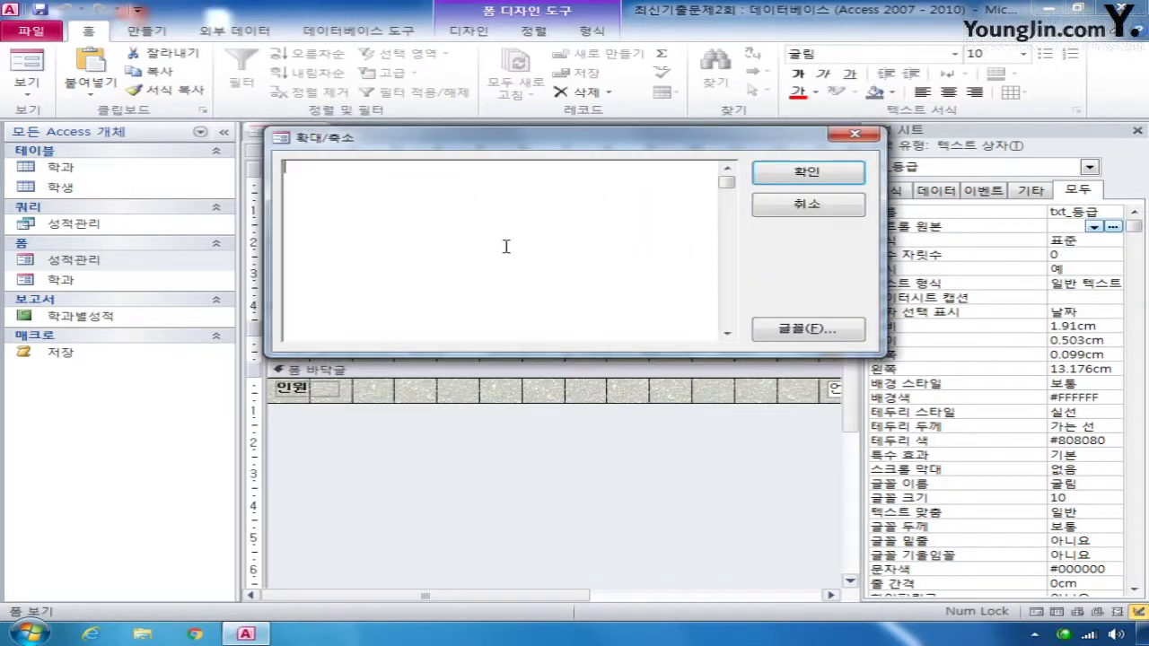
type("=")
type("iif")
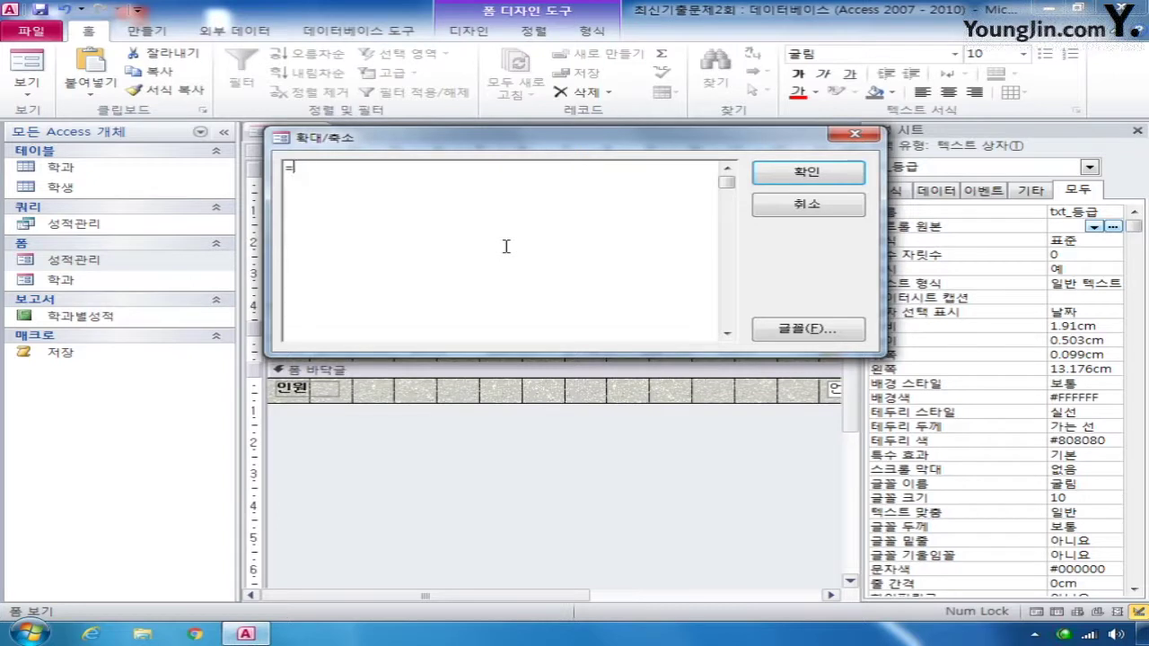